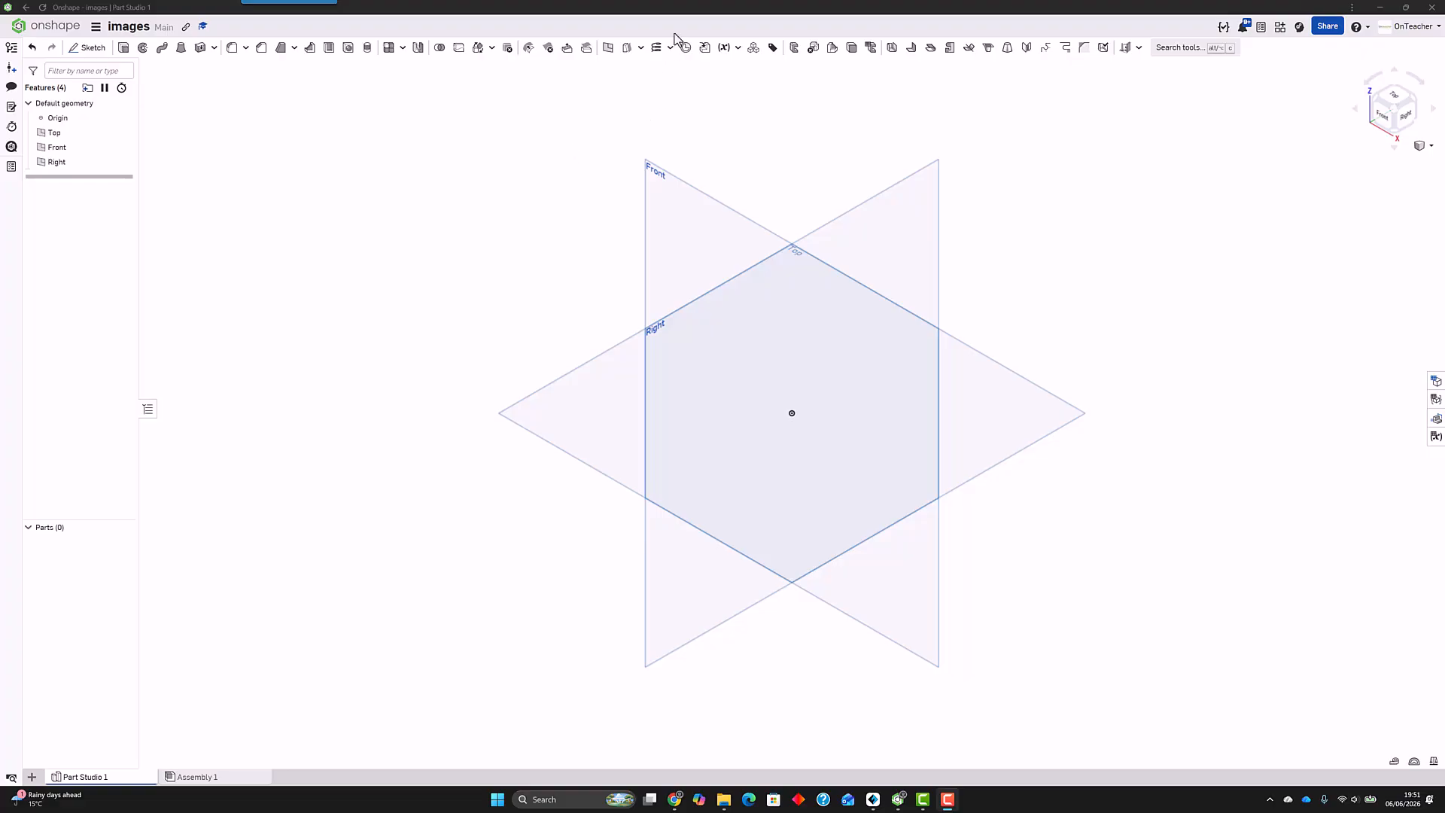
pyautogui.click(295, 248)
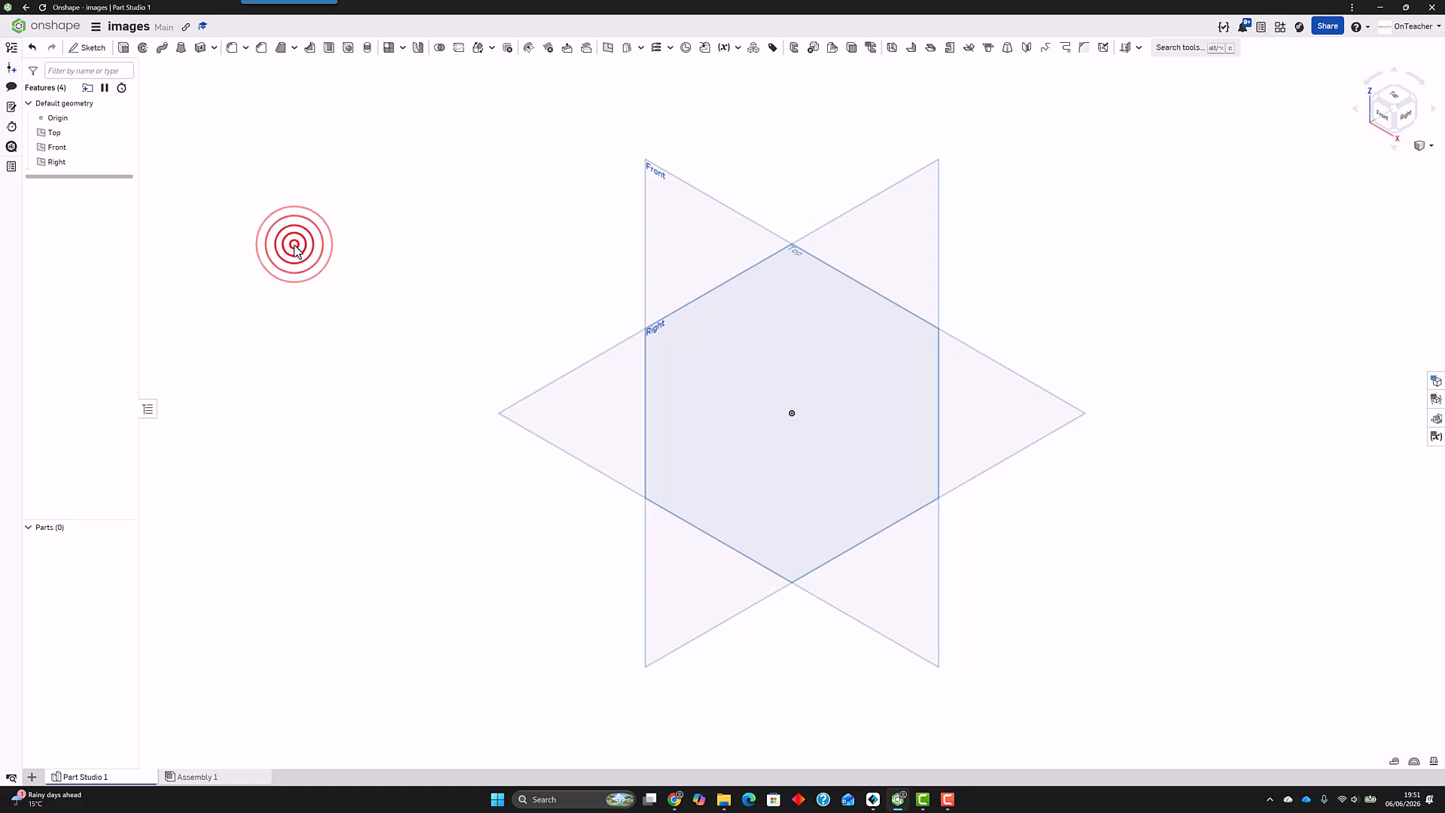
pyautogui.rightClick(295, 249)
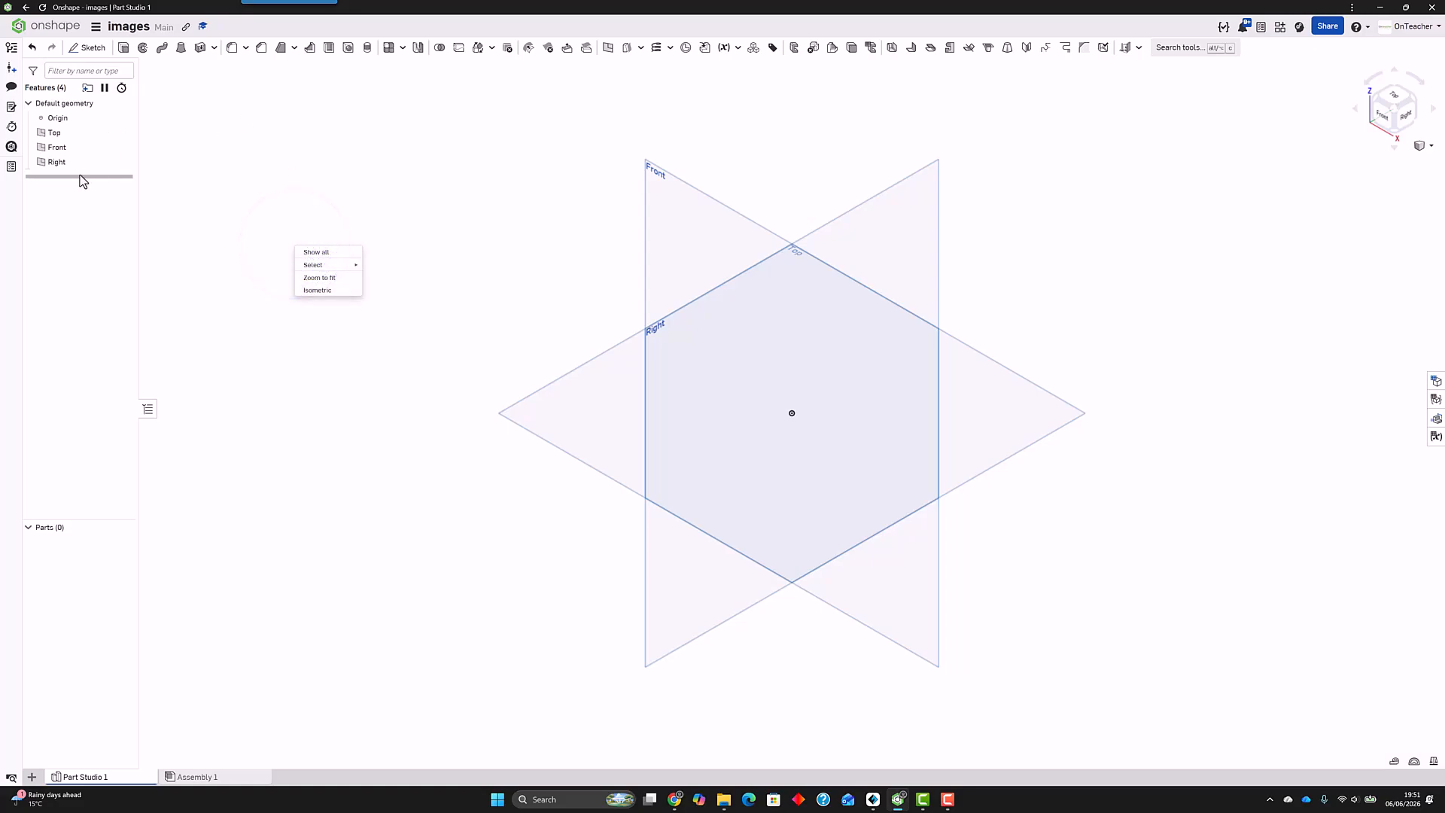
pyautogui.click(133, 89)
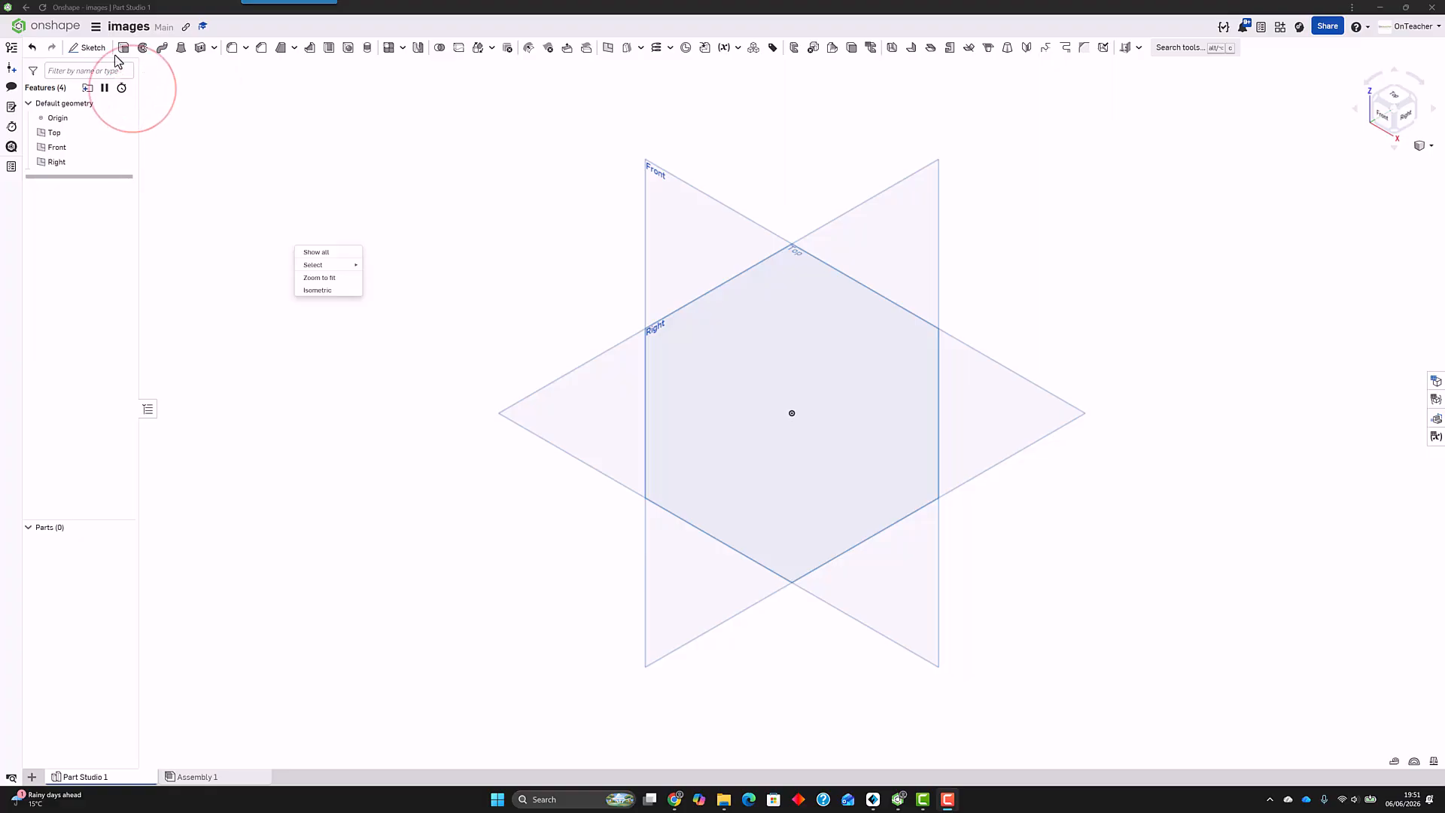
pyautogui.click(85, 52)
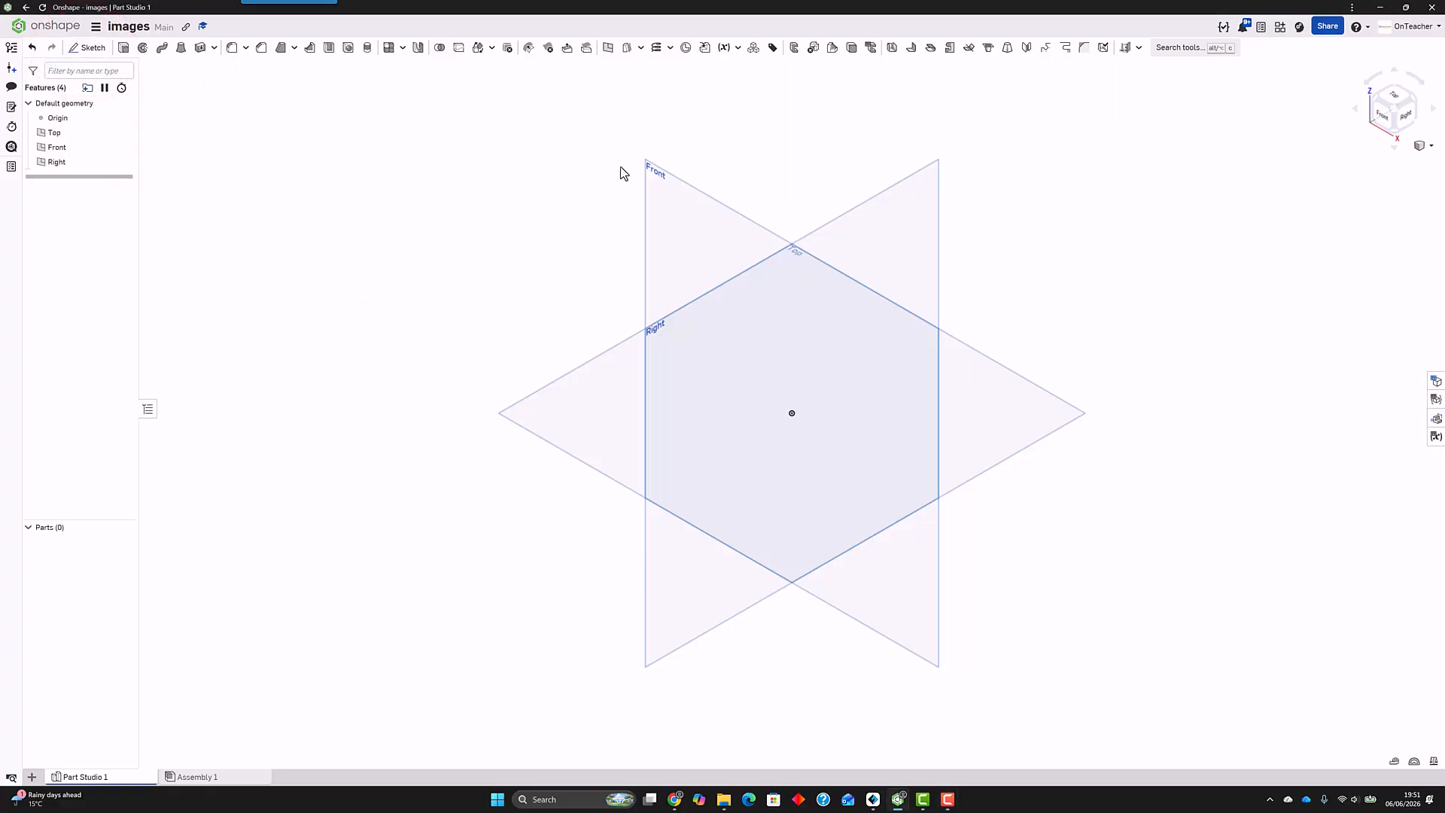
# Step: Start a new sketch on the Front plane and view it face-on
pyautogui.click(88, 48)
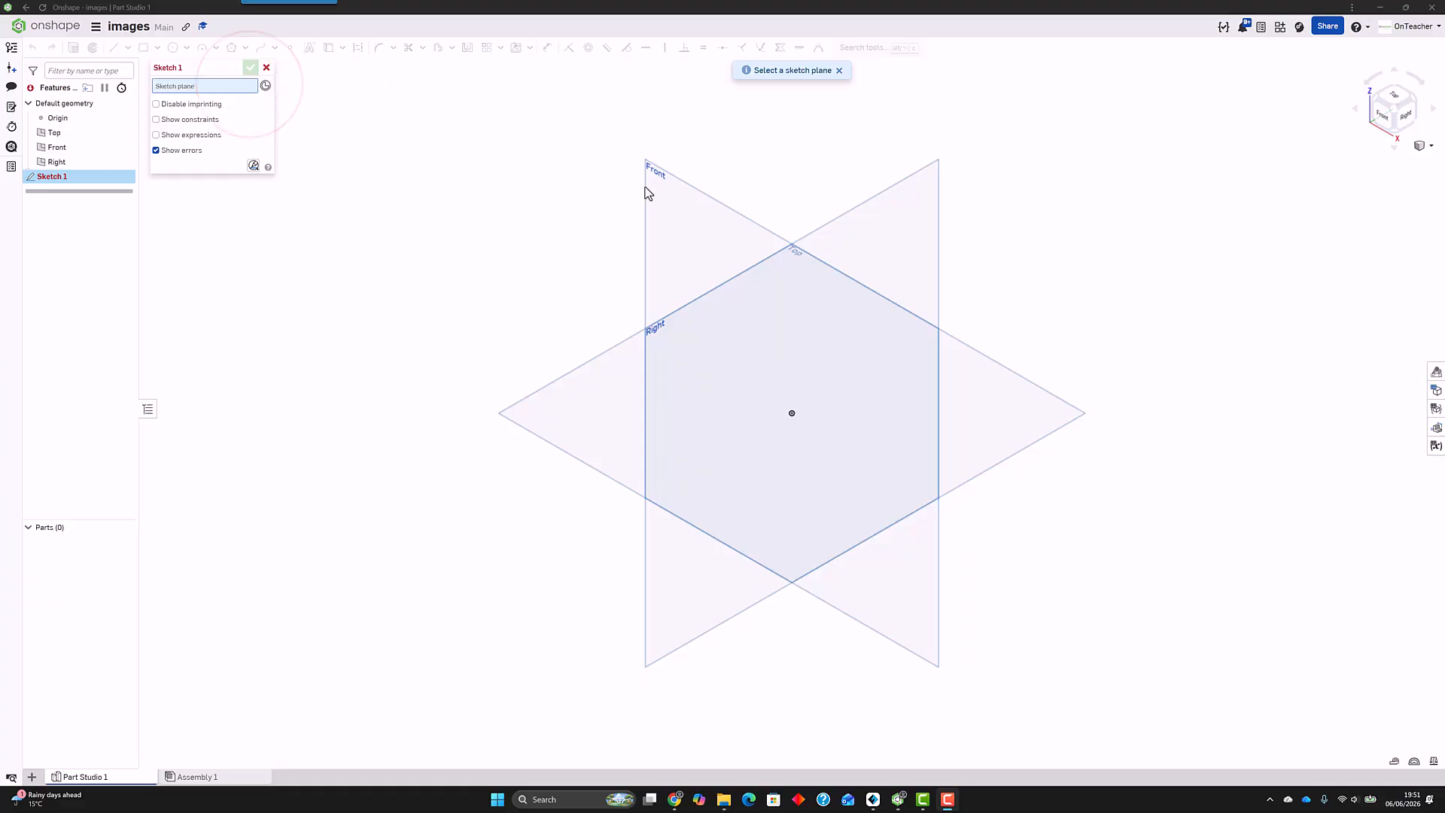
pyautogui.click(658, 170)
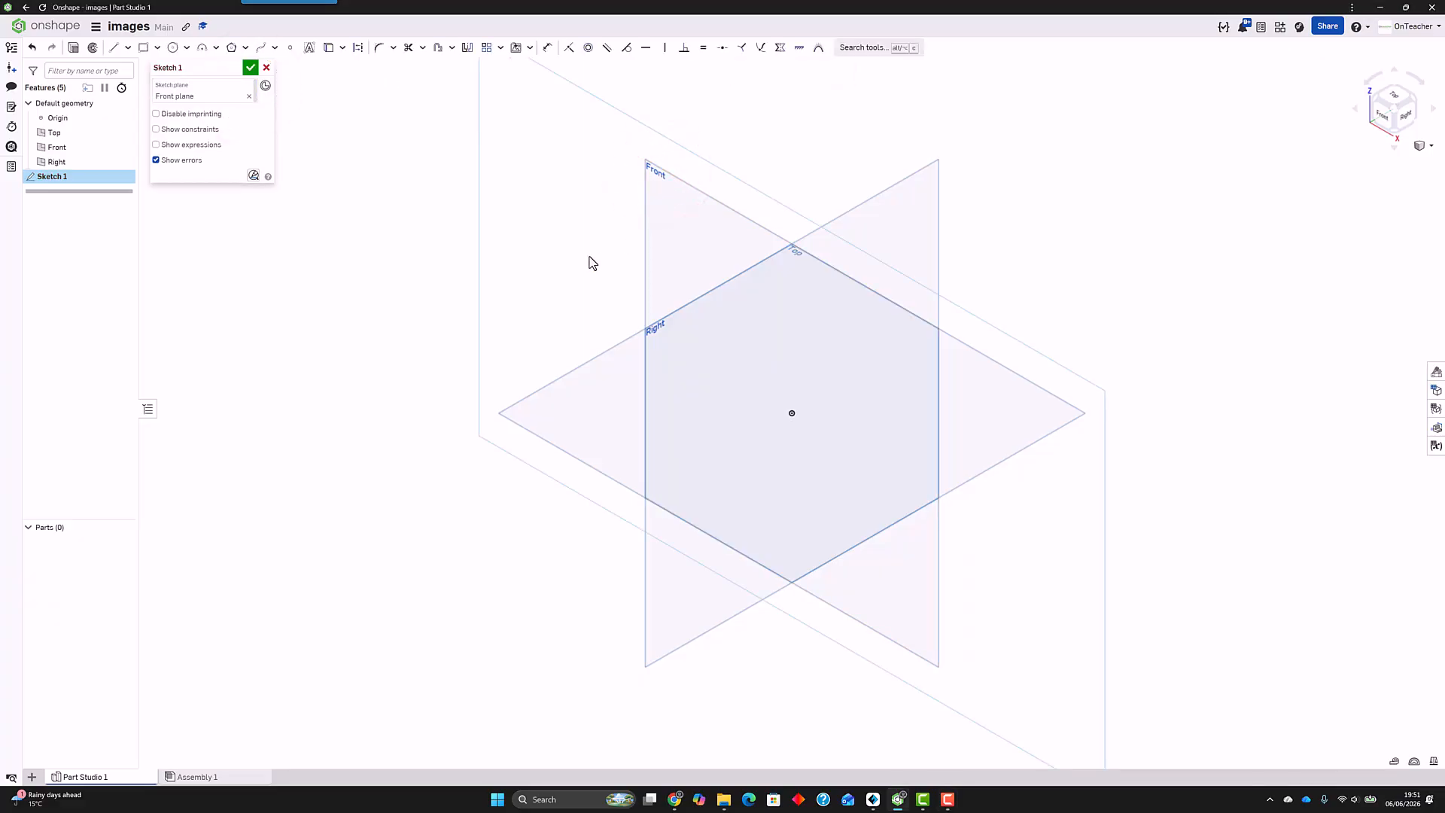
pyautogui.press('n')
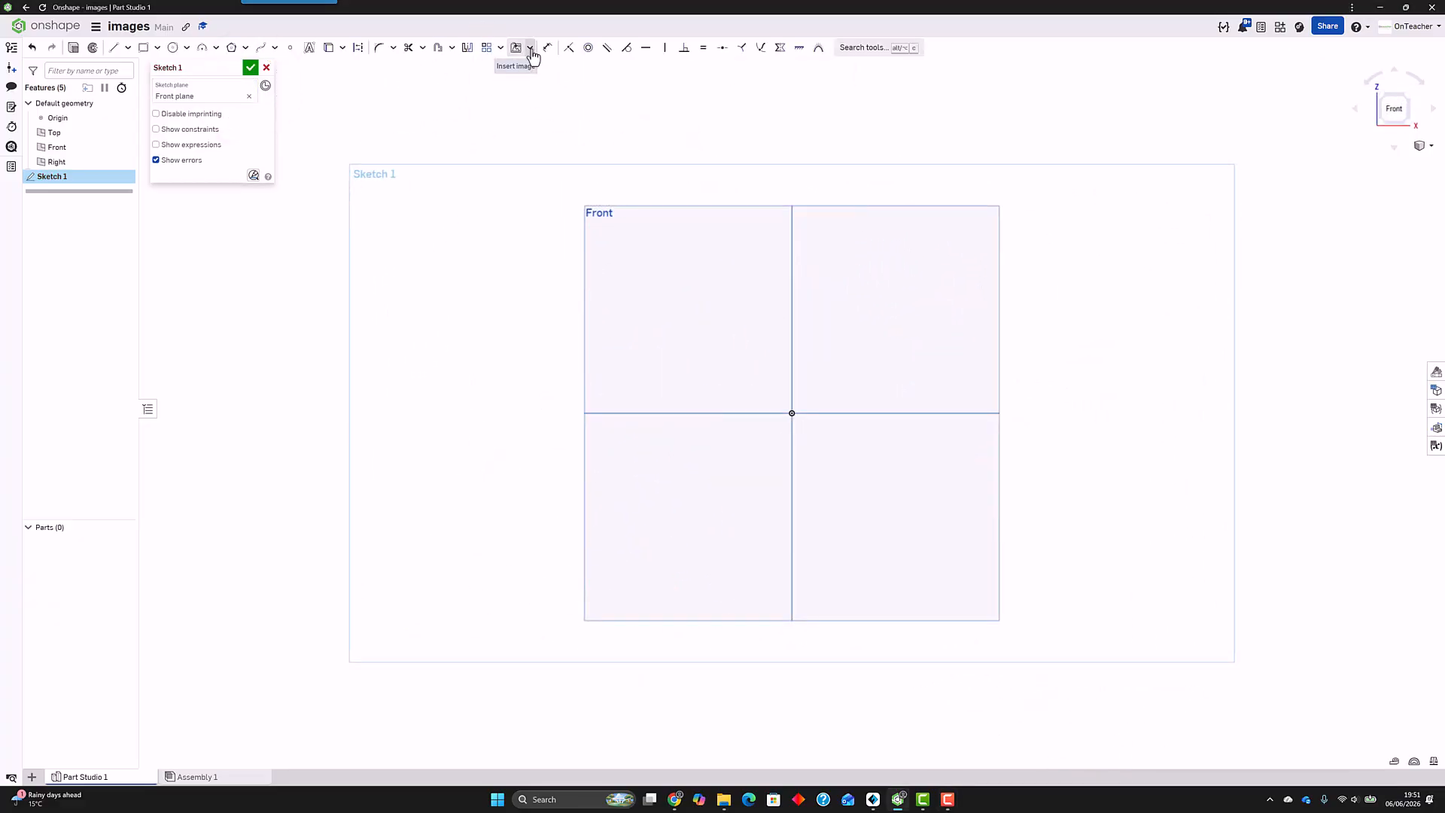
pyautogui.click(528, 72)
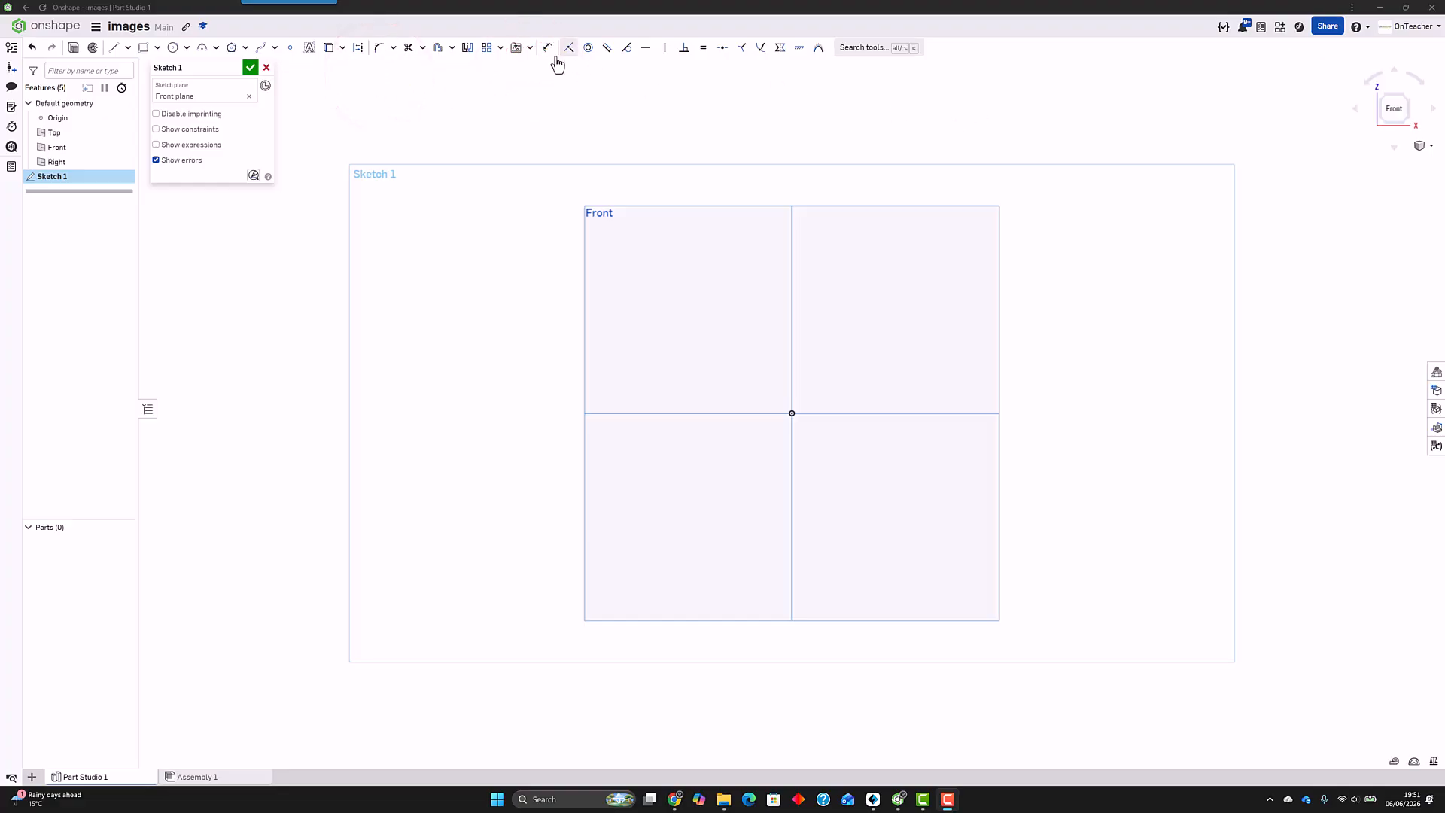
pyautogui.click(529, 47)
pyautogui.click(533, 69)
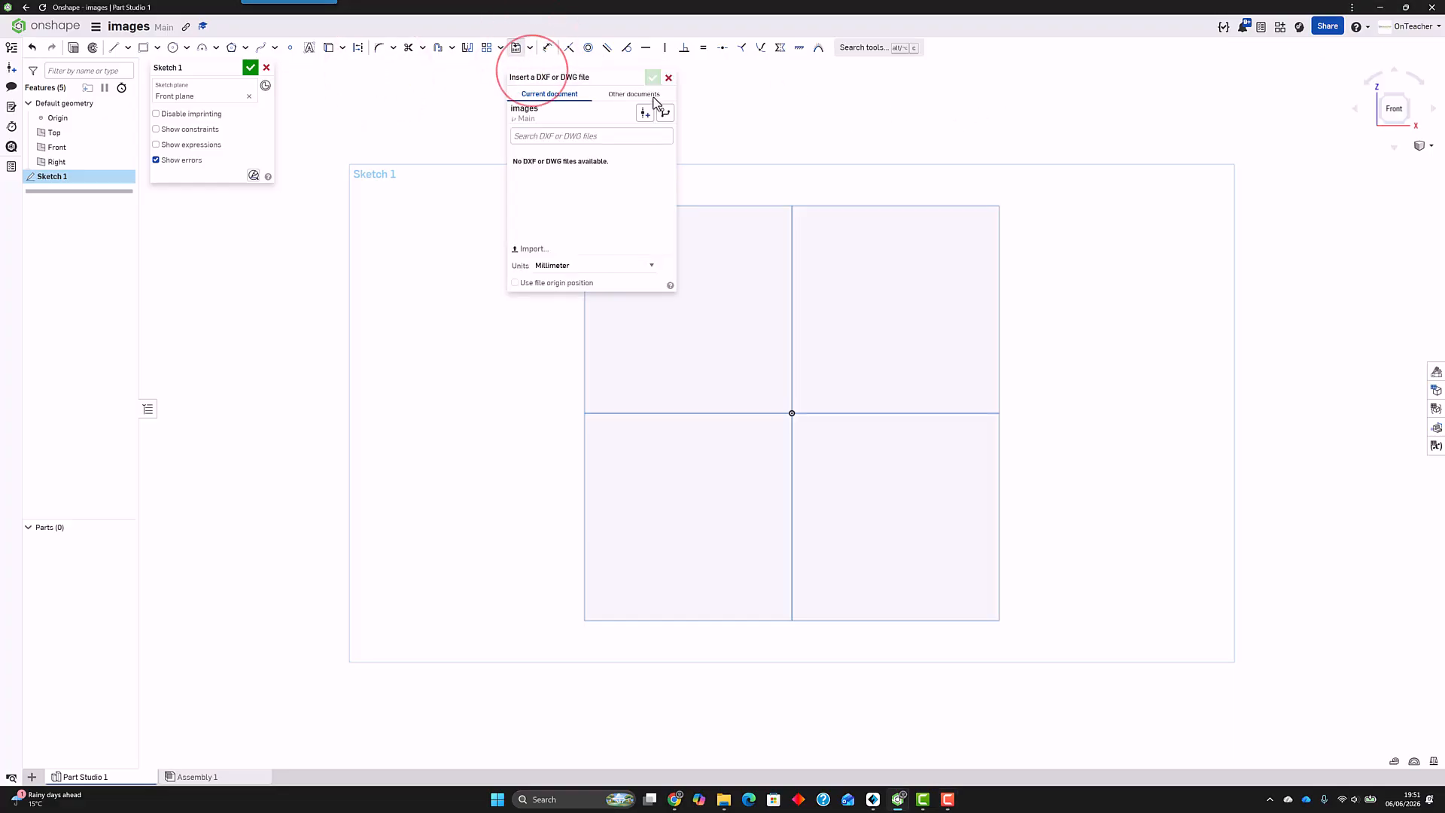
pyautogui.click(668, 77)
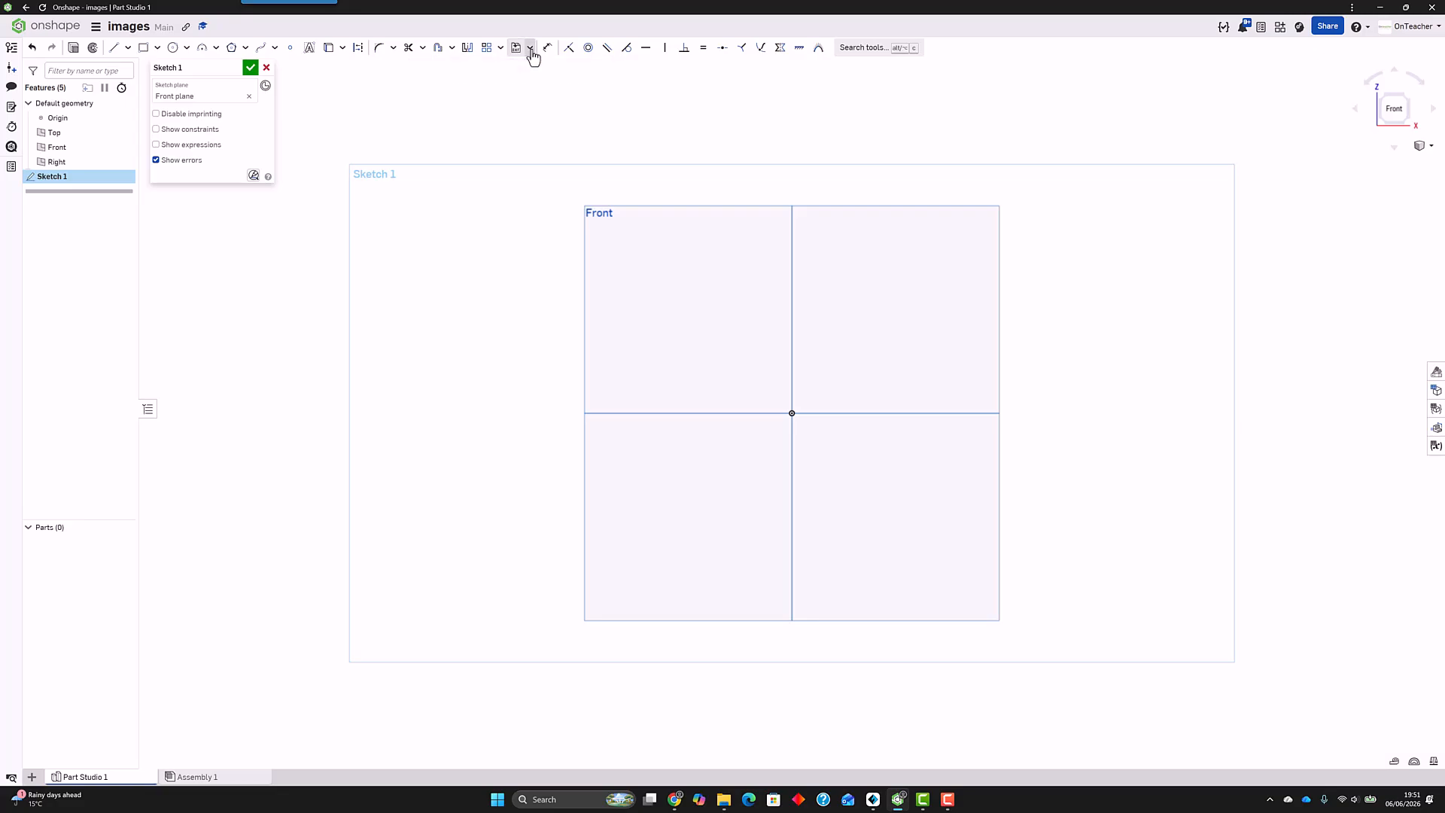
# Step: Import the snowman JPG from the Downloads folder as an image for the sketch
pyautogui.click(531, 50)
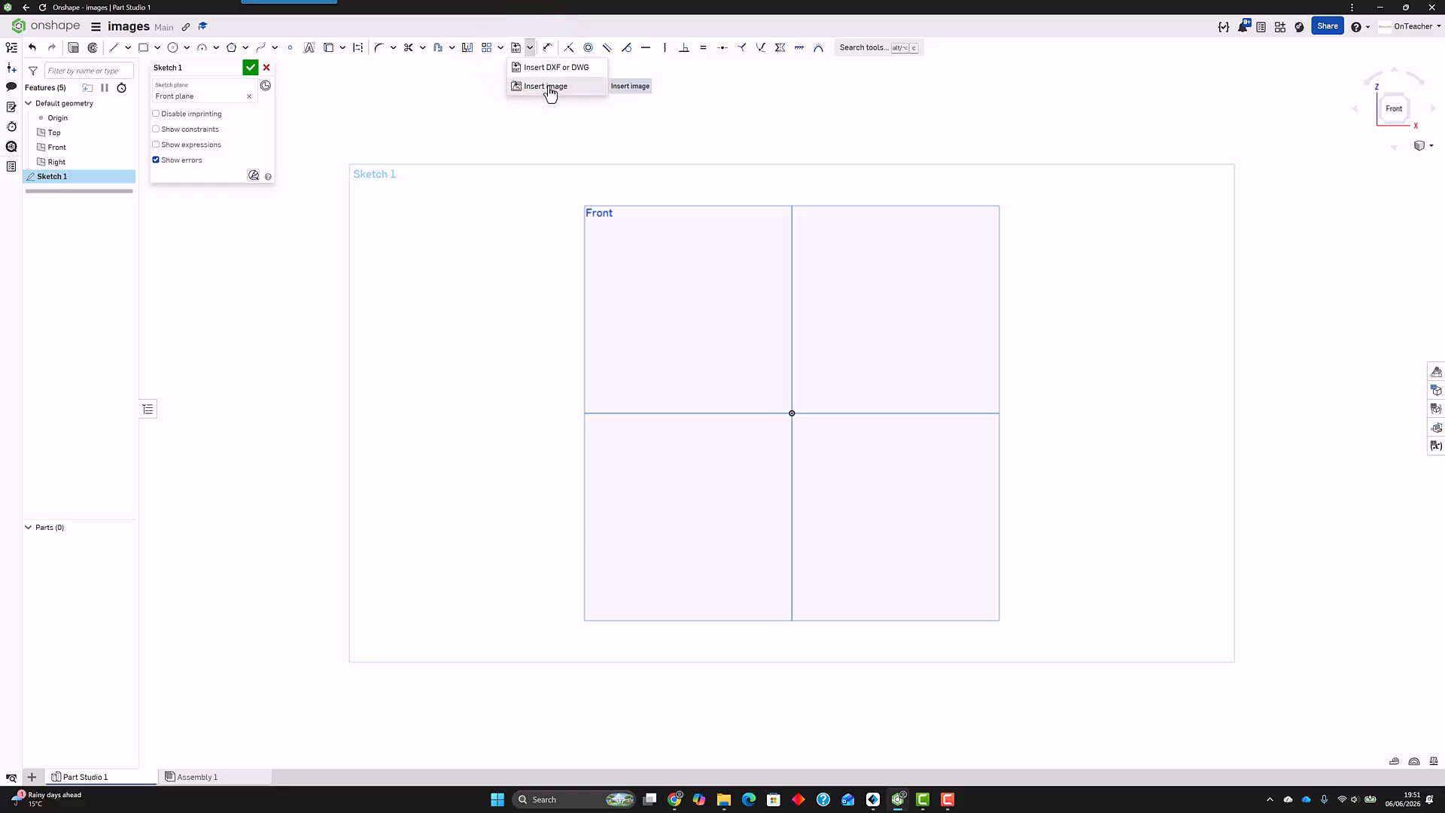
pyautogui.click(548, 88)
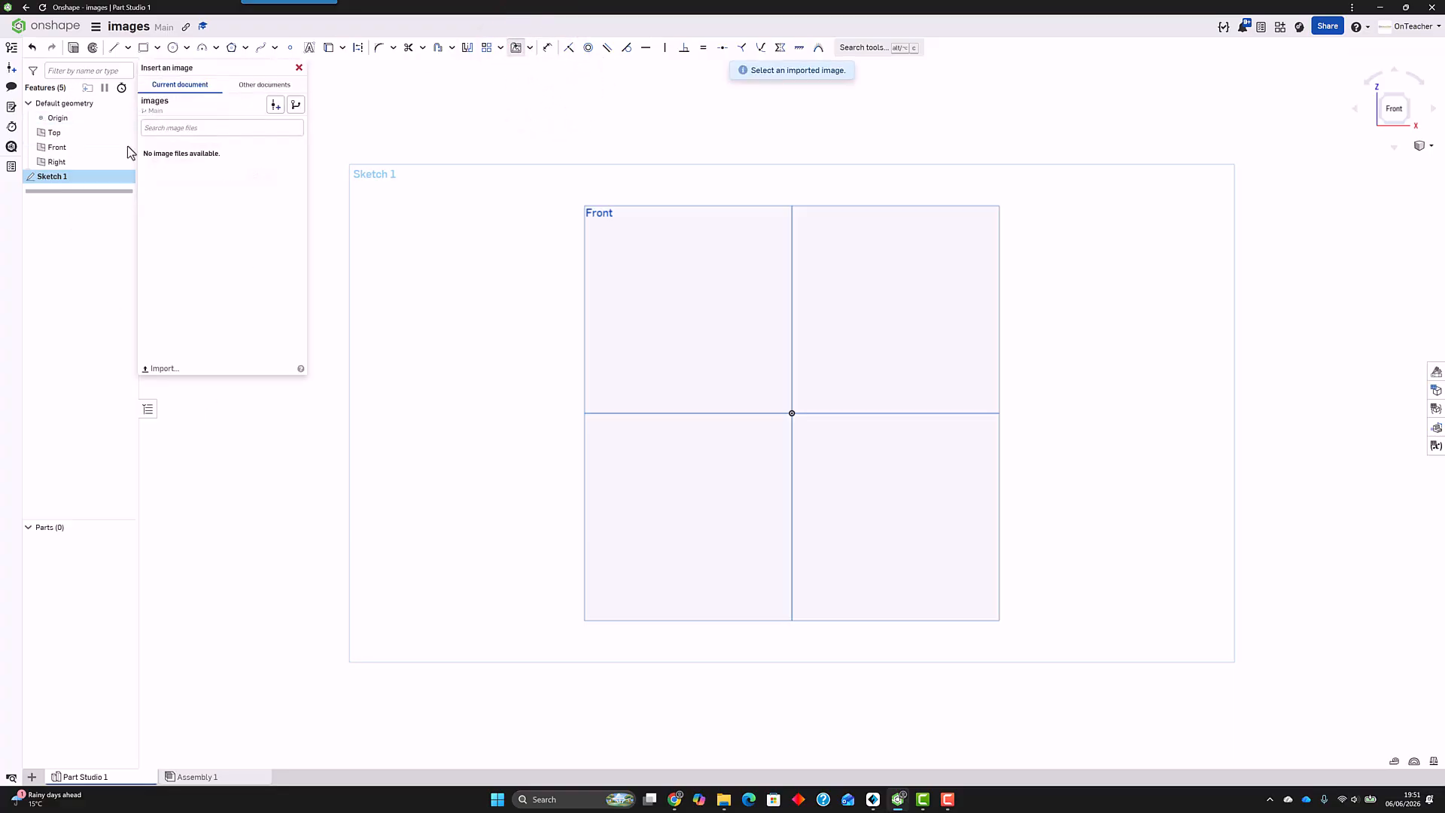
pyautogui.click(161, 369)
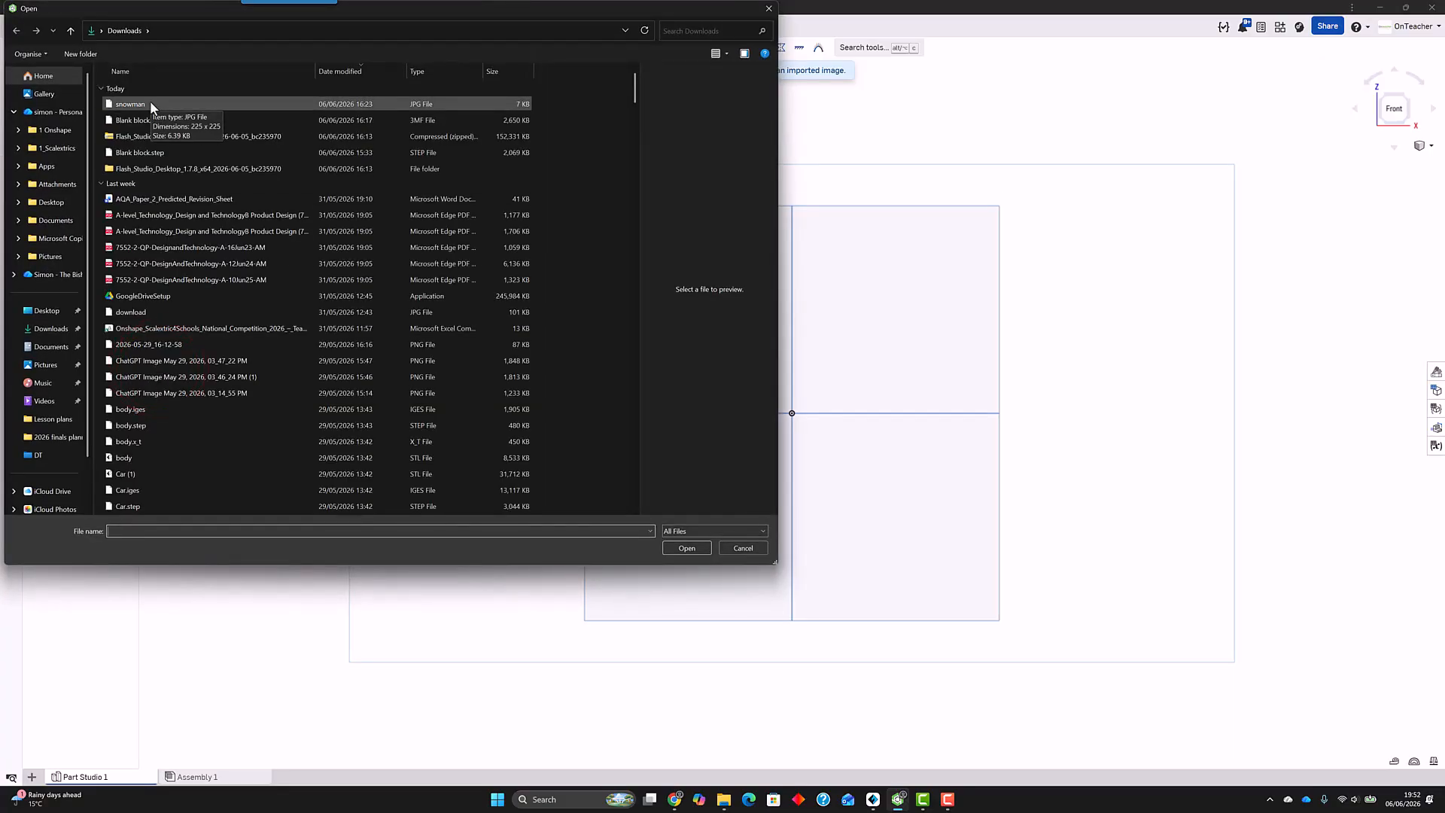
pyautogui.click(150, 102)
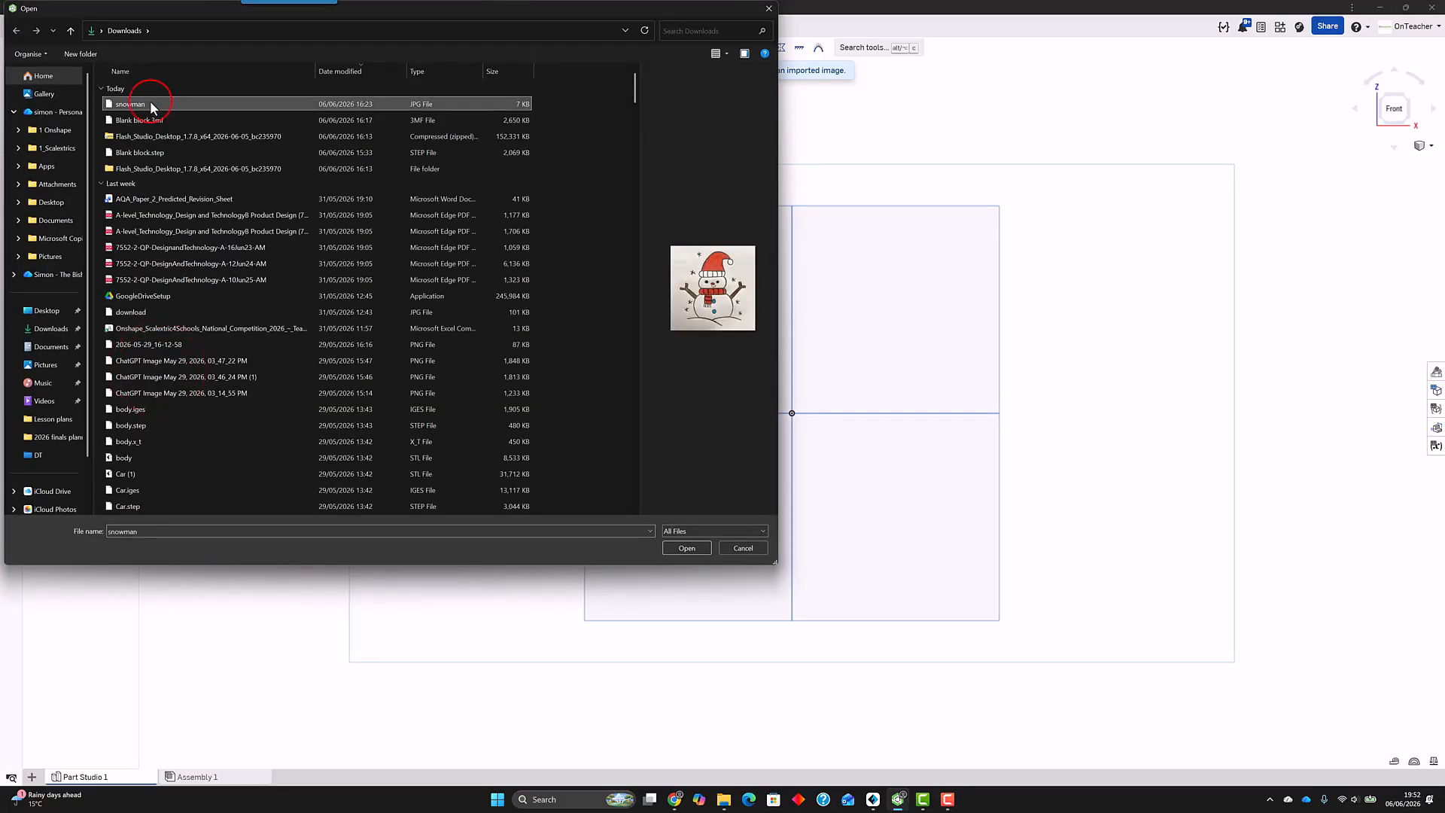
pyautogui.click(687, 546)
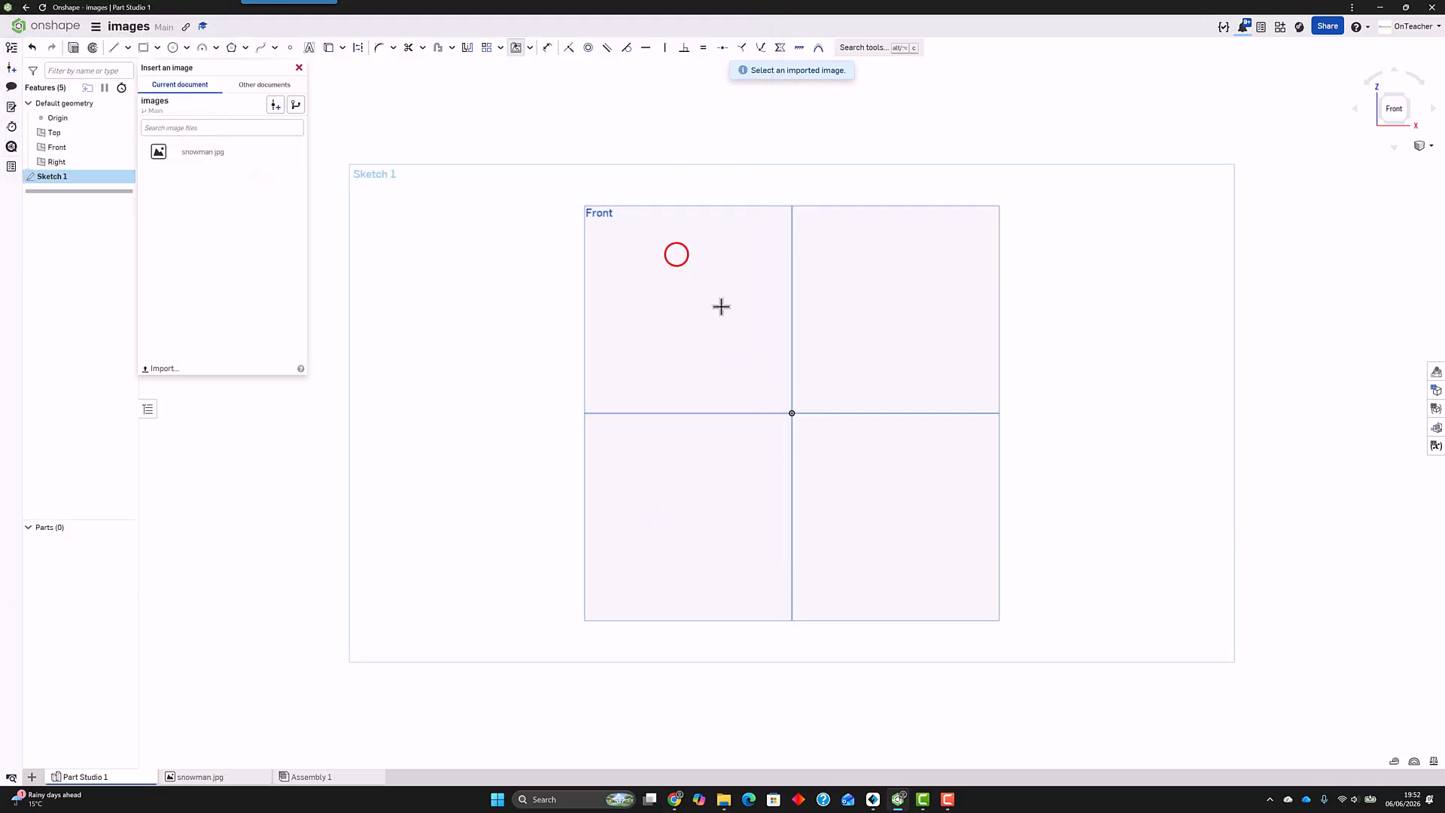
# Step: Insert snowman.jpg into the sketch, placing its square frame over the origin
pyautogui.click(171, 152)
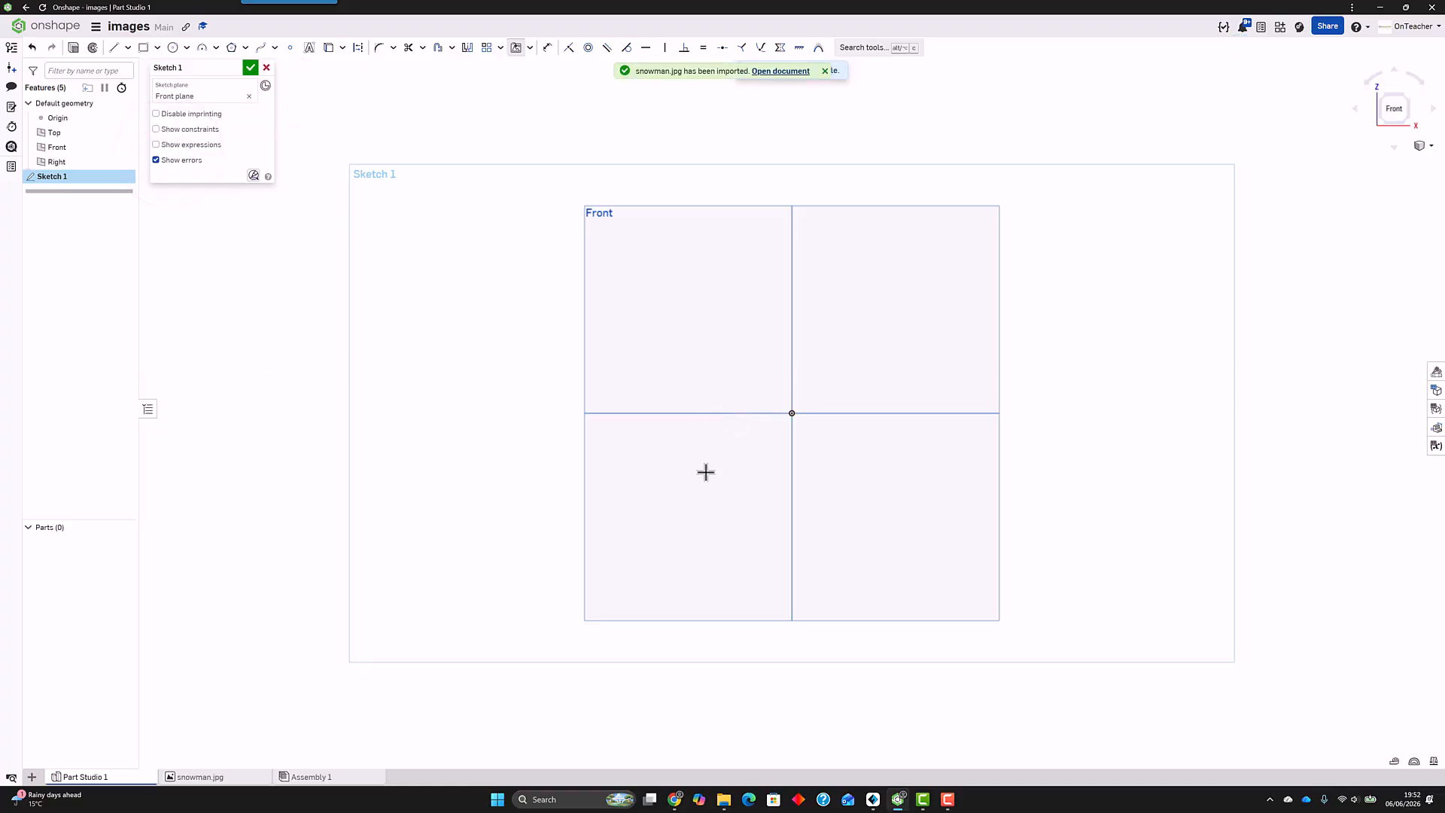
pyautogui.click(707, 495)
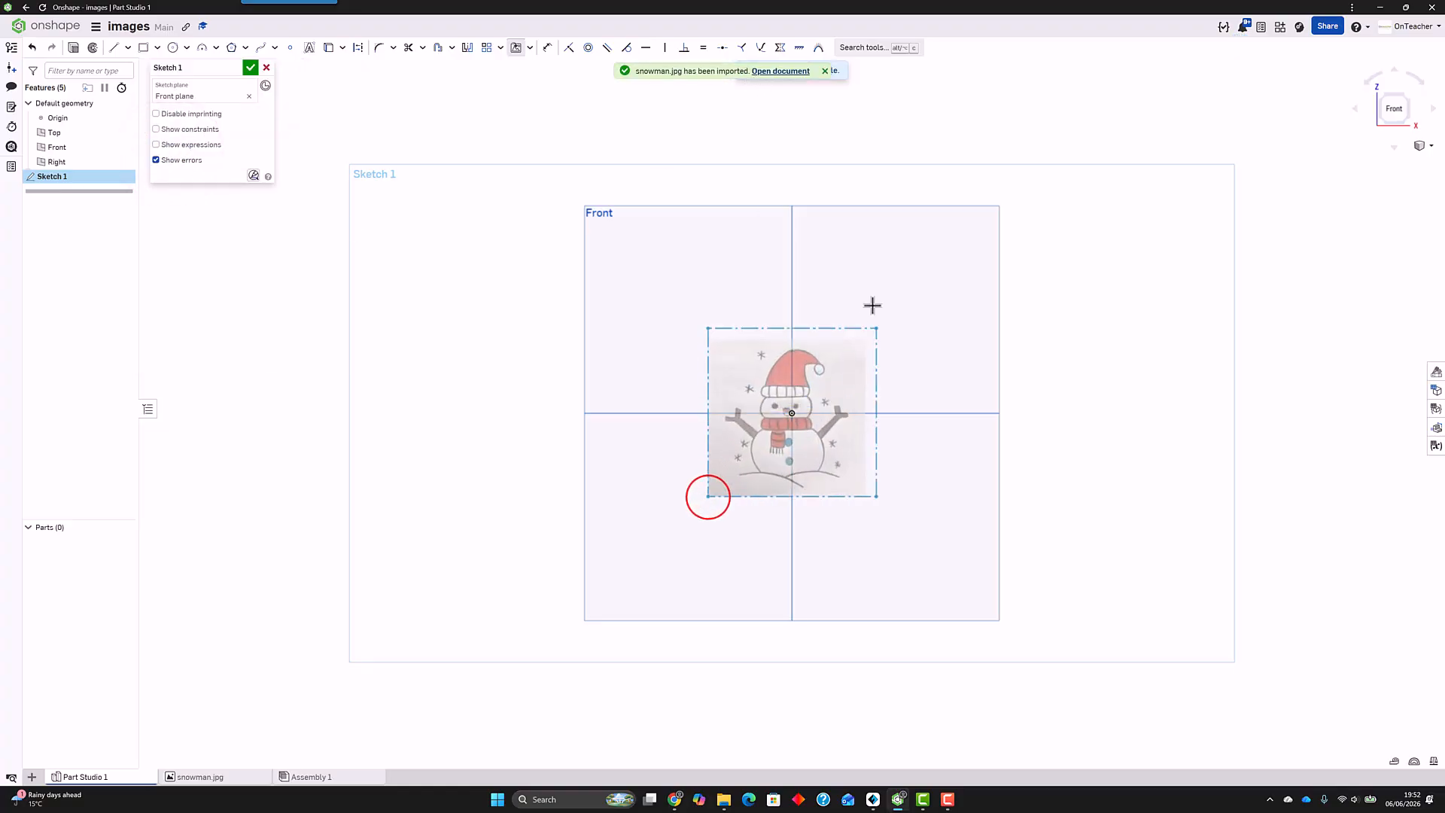
pyautogui.click(881, 258)
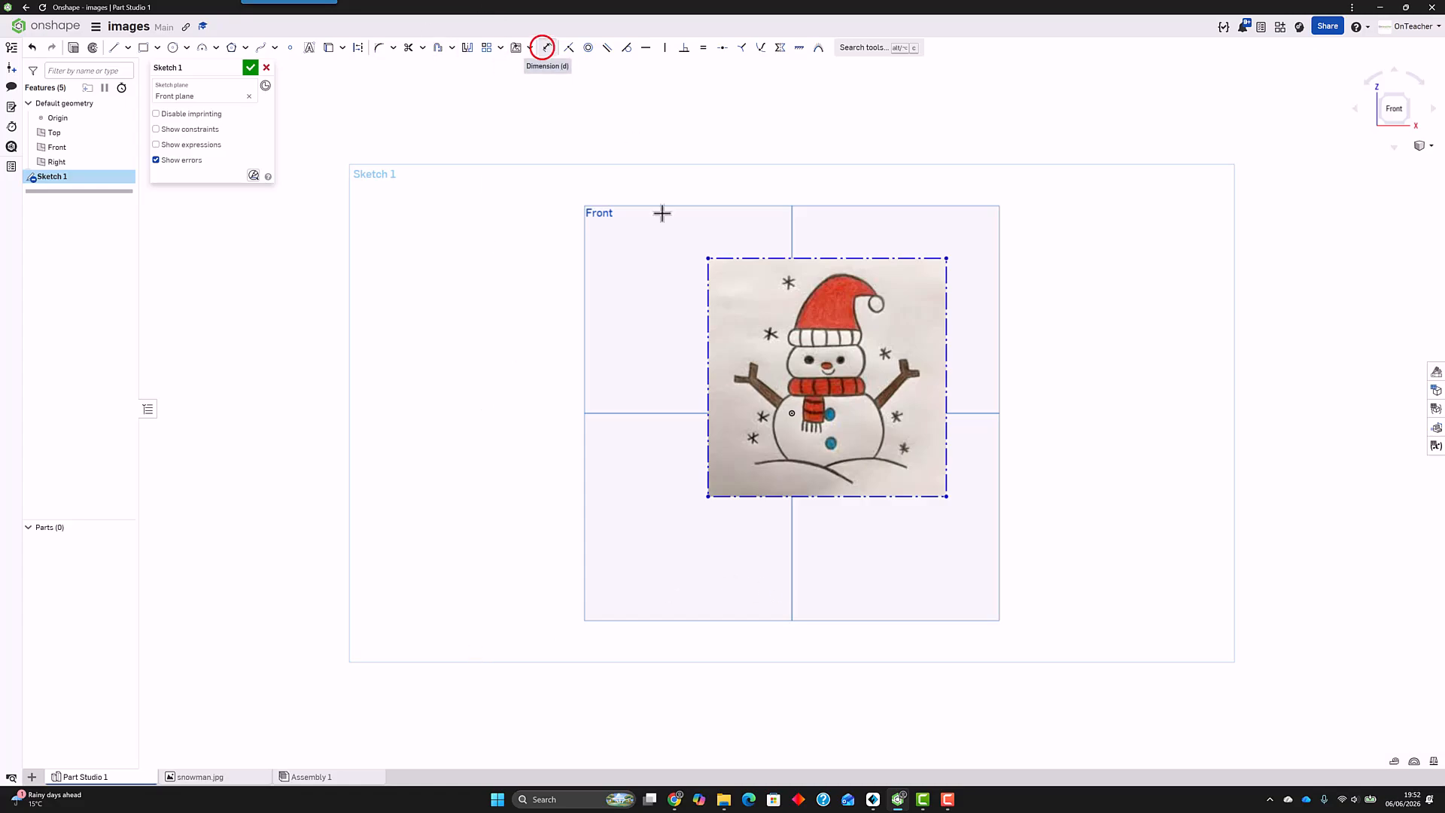
# Step: Dimension the left edge of the snowman image and set its height to 100 mm
pyautogui.click(548, 48)
pyautogui.click(709, 330)
pyautogui.click(556, 320)
pyautogui.press('Return')
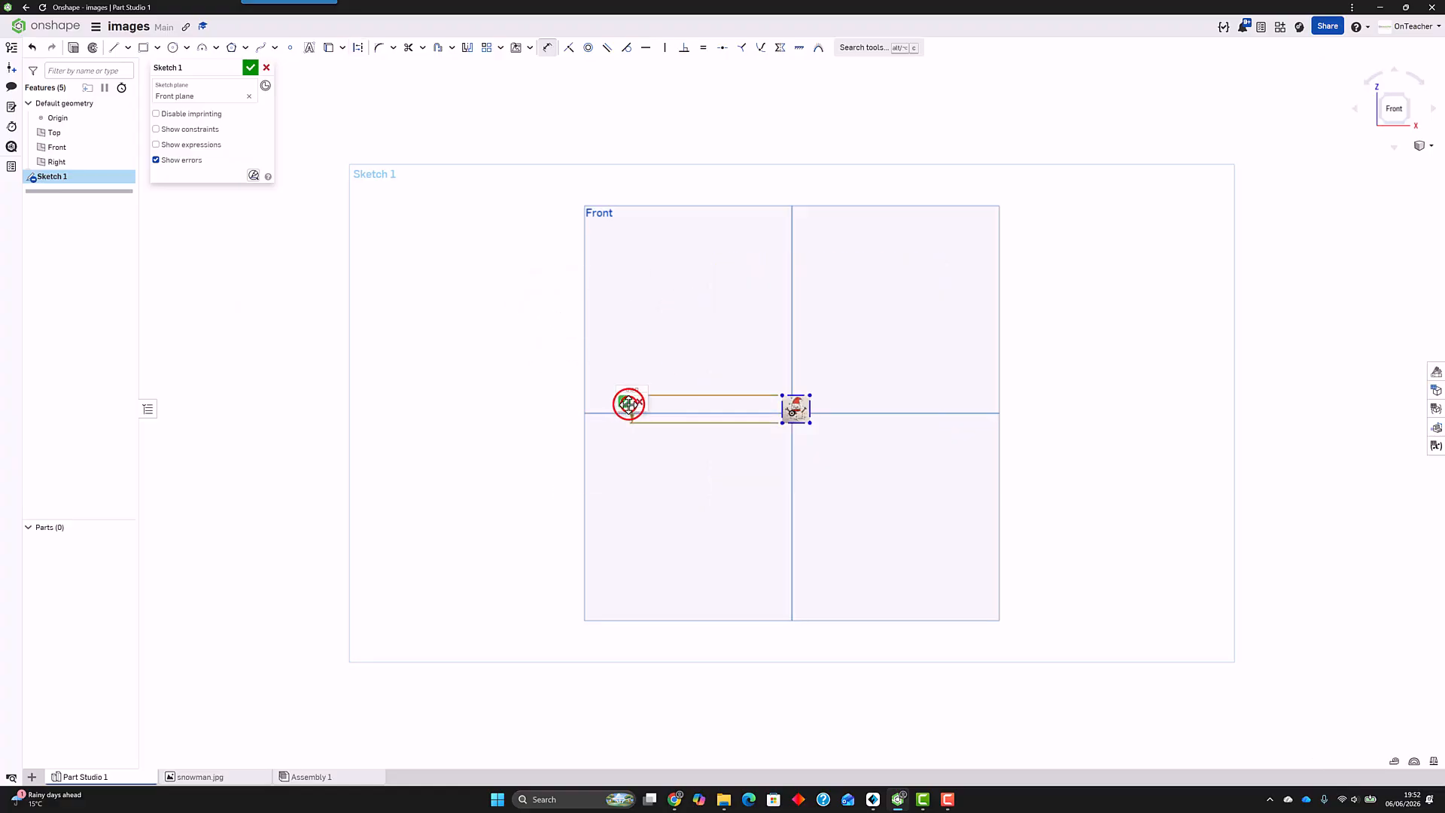
pyautogui.doubleClick(629, 404)
pyautogui.write('100')
pyautogui.press('Return')
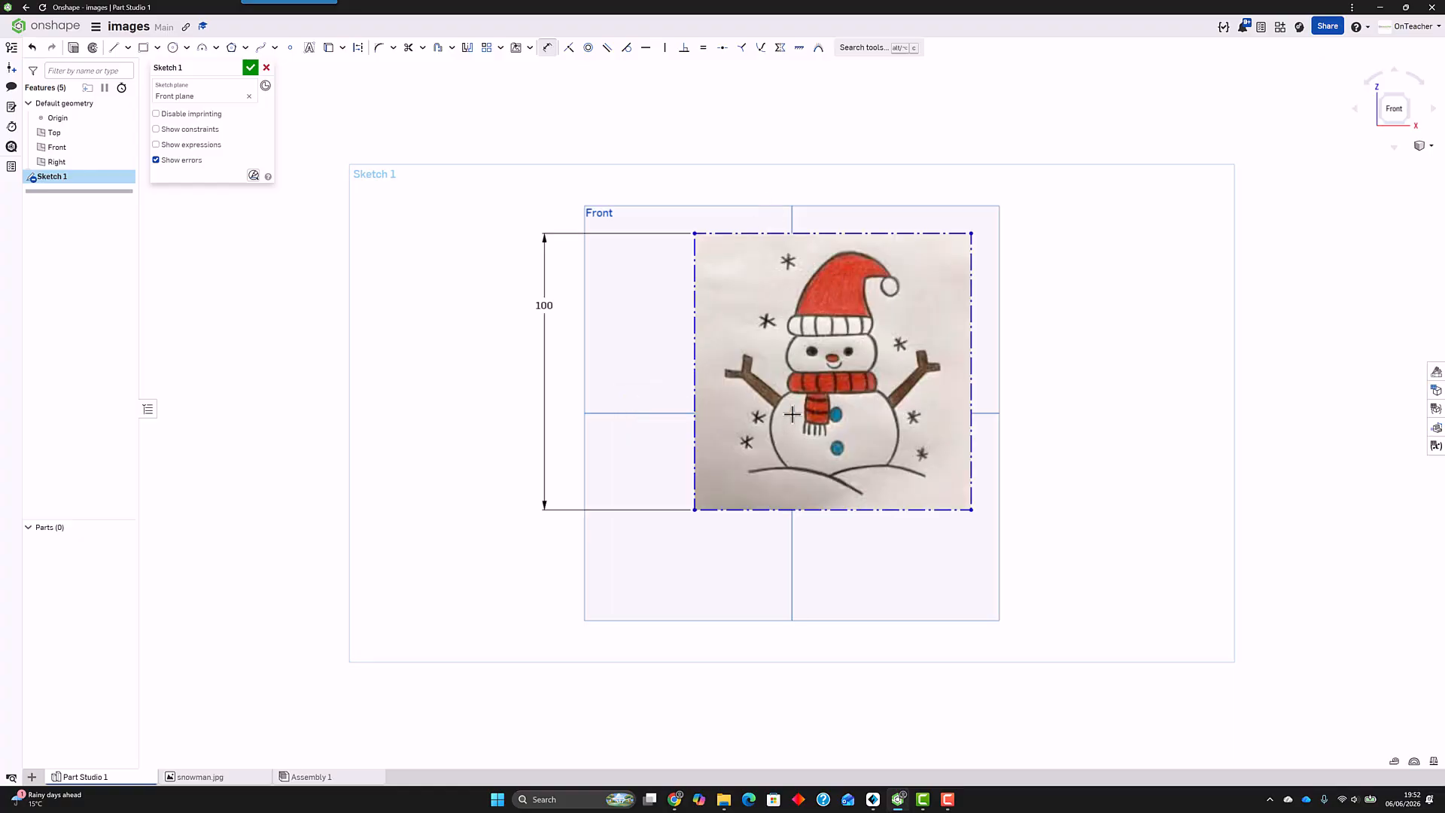
# Step: Dimension the horizontal distance from the origin to the image's left edge as 50 mm
pyautogui.click(792, 413)
pyautogui.click(693, 413)
pyautogui.click(713, 612)
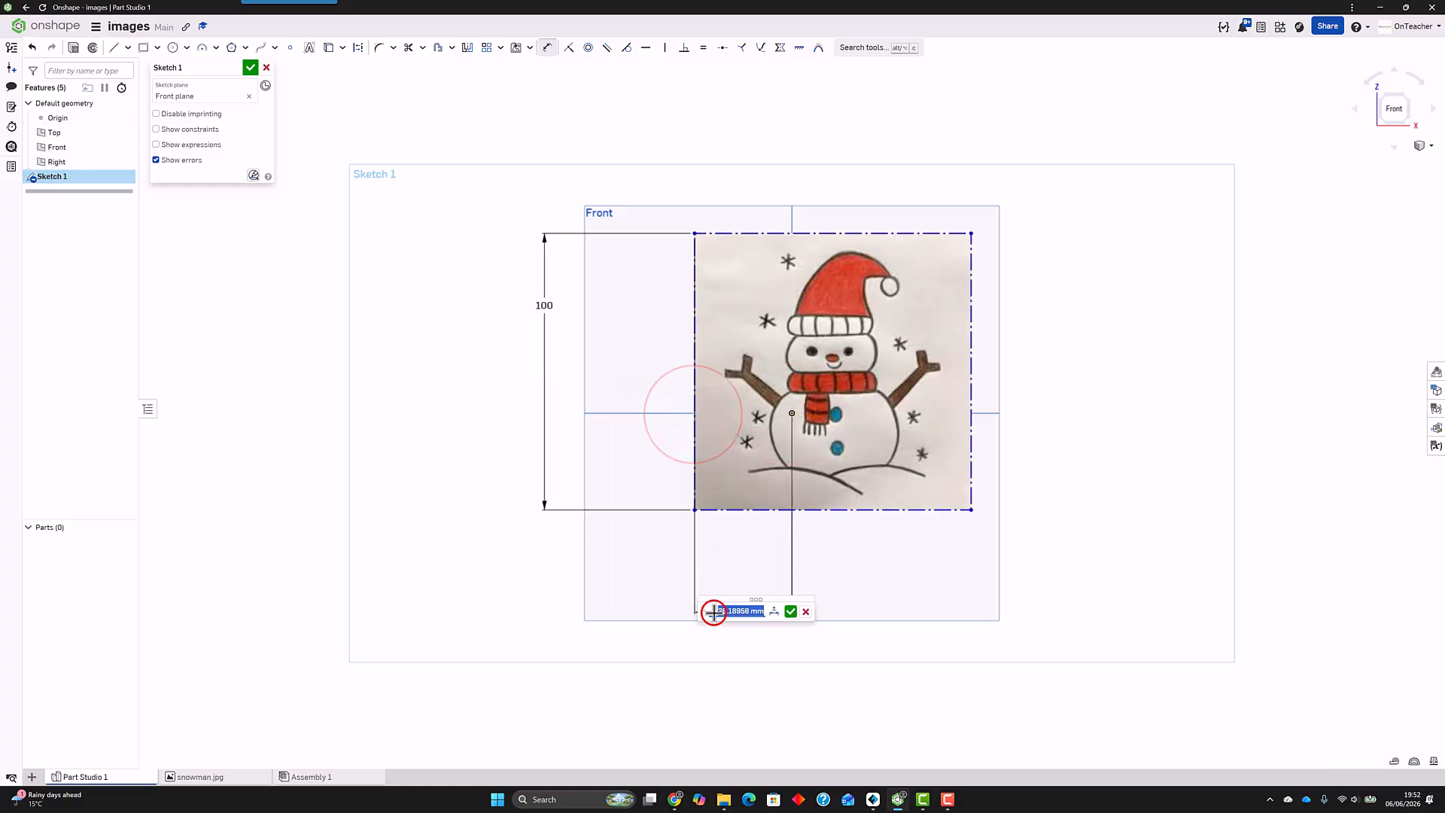
pyautogui.write('50')
pyautogui.press('Return')
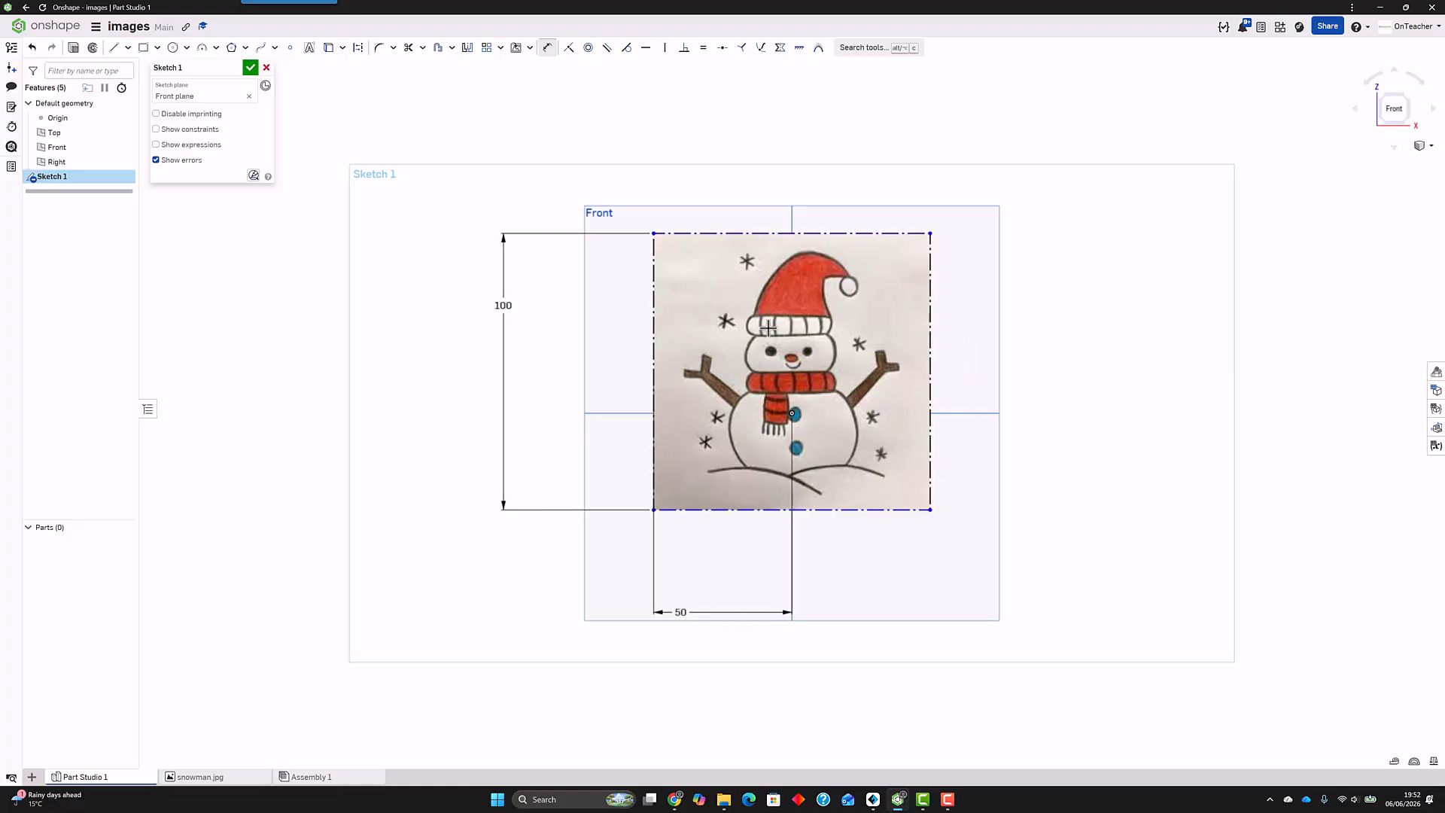
# Step: Dimension the vertical distance from the origin to the image's bottom edge as 50 mm and finish the sketch
pyautogui.click(791, 413)
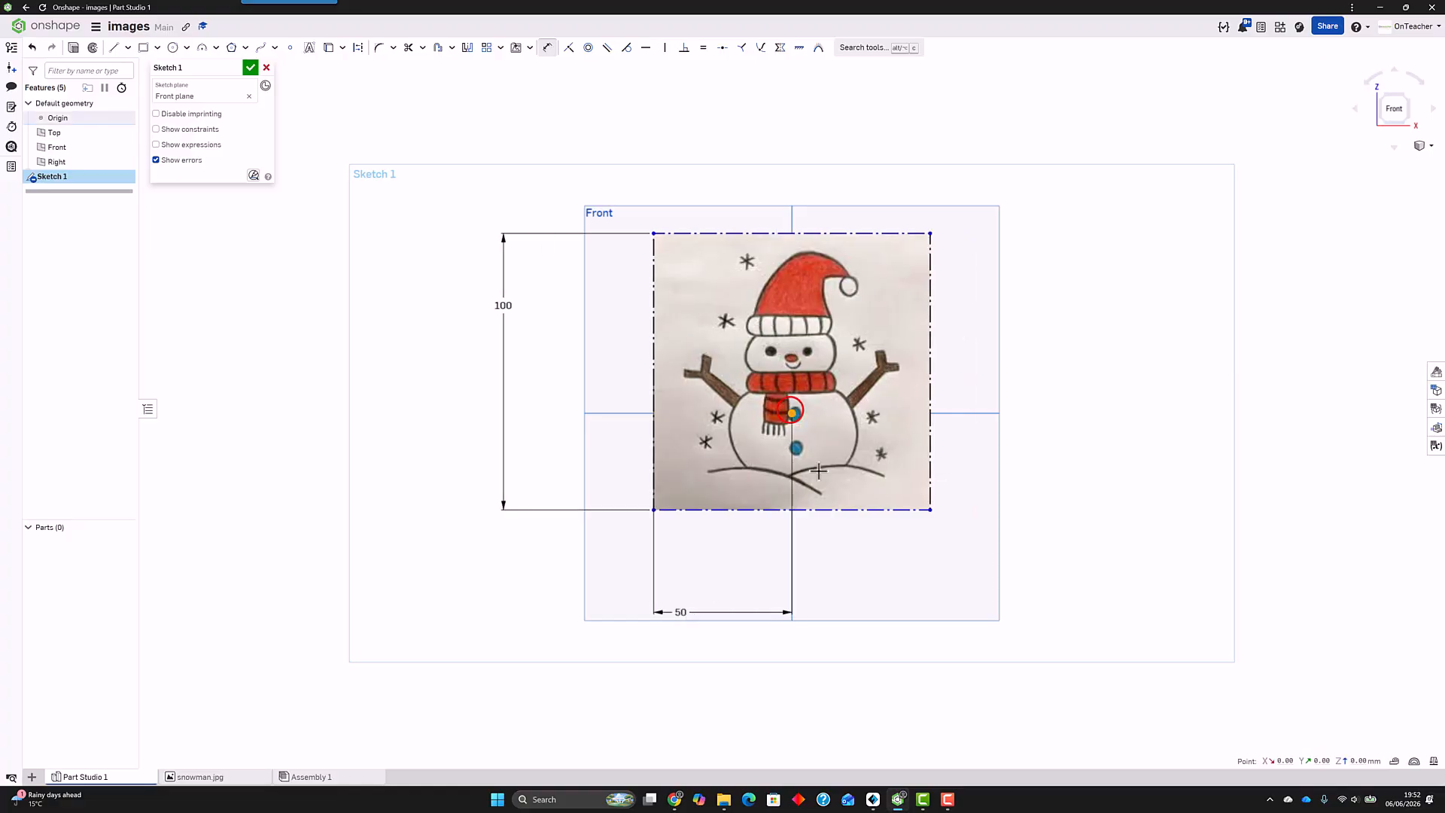
pyautogui.click(820, 511)
pyautogui.click(1047, 523)
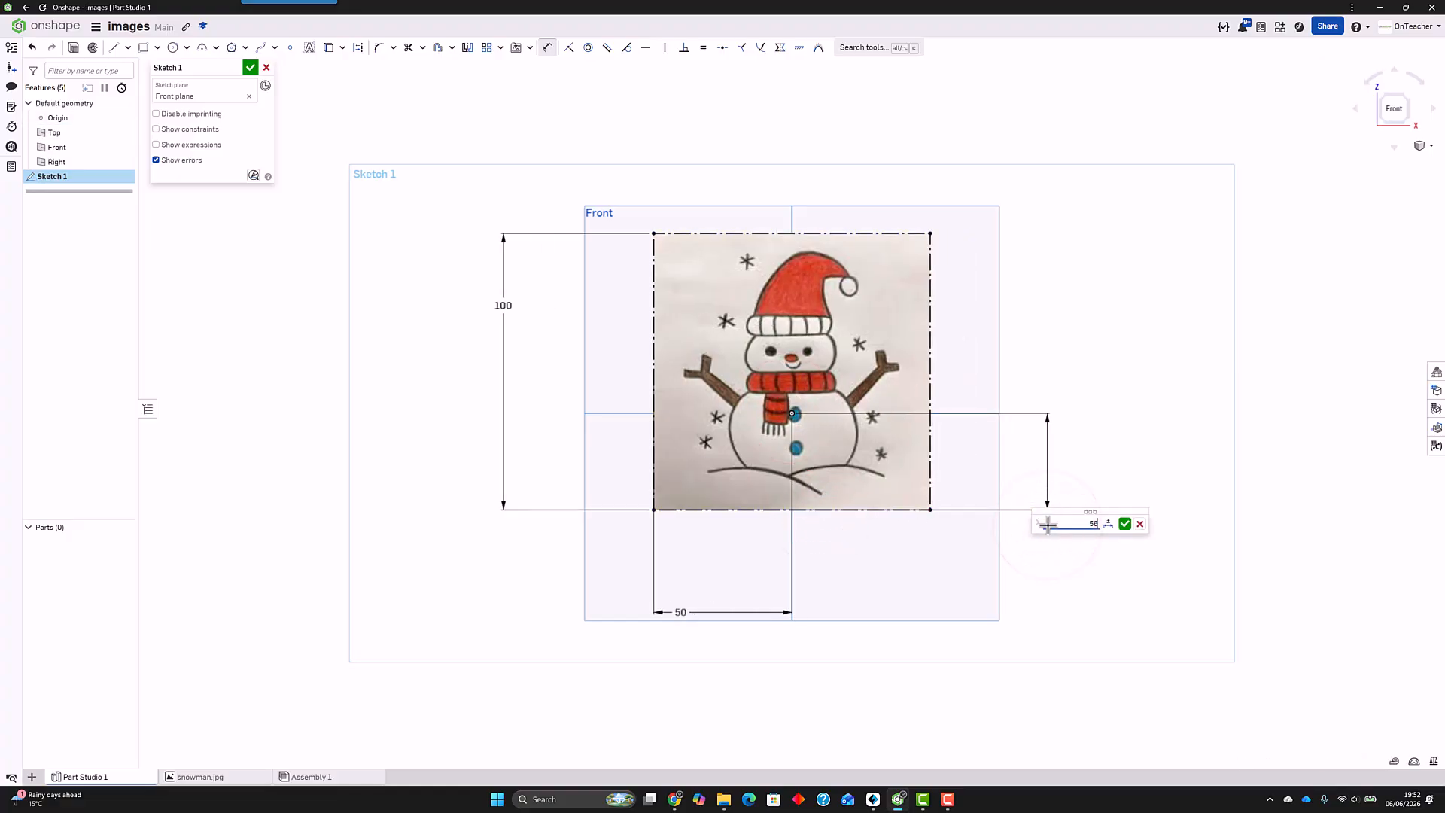
pyautogui.press('Return')
pyautogui.scroll(-10, 1033, 423)
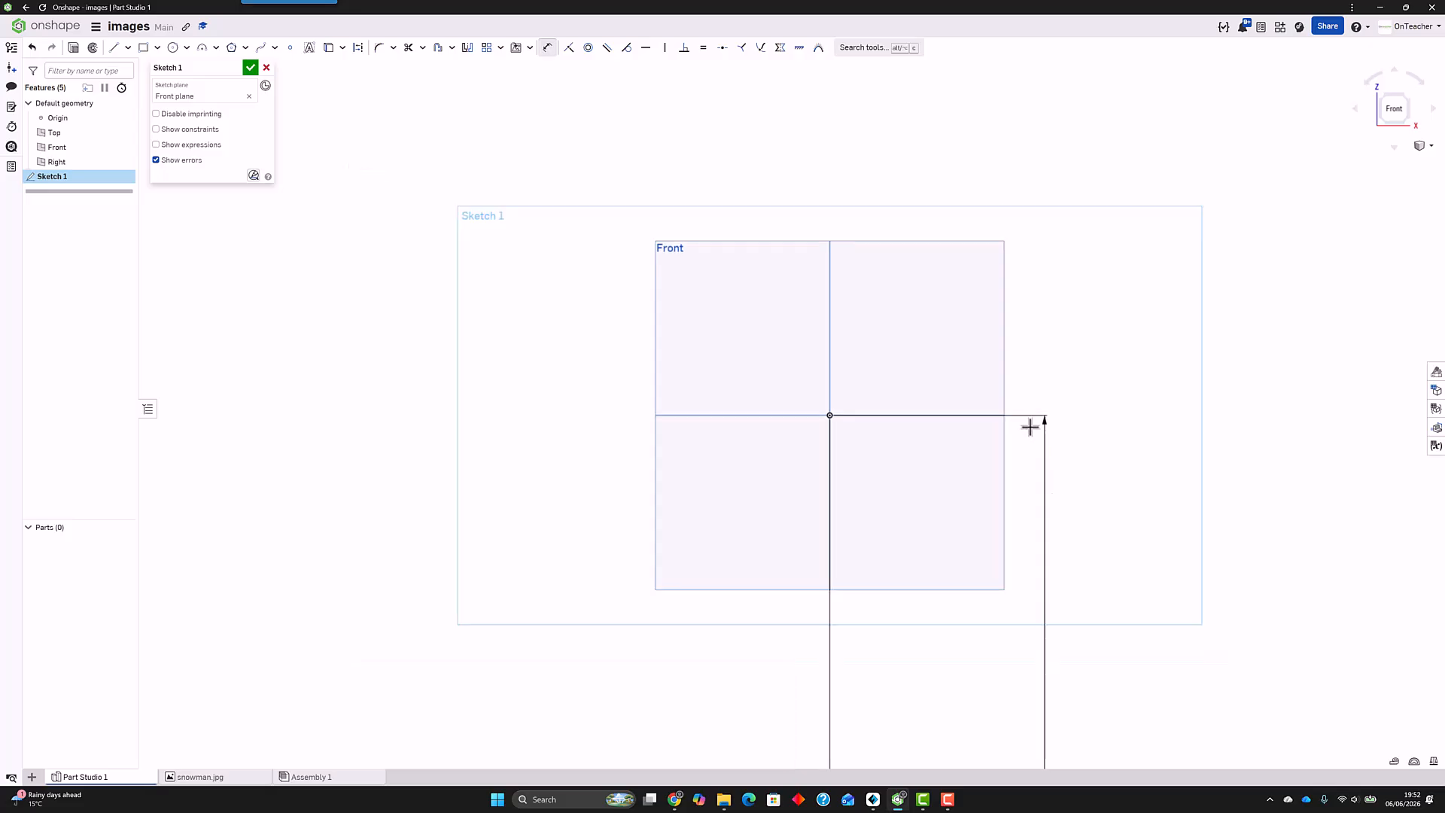
pyautogui.doubleClick(1029, 652)
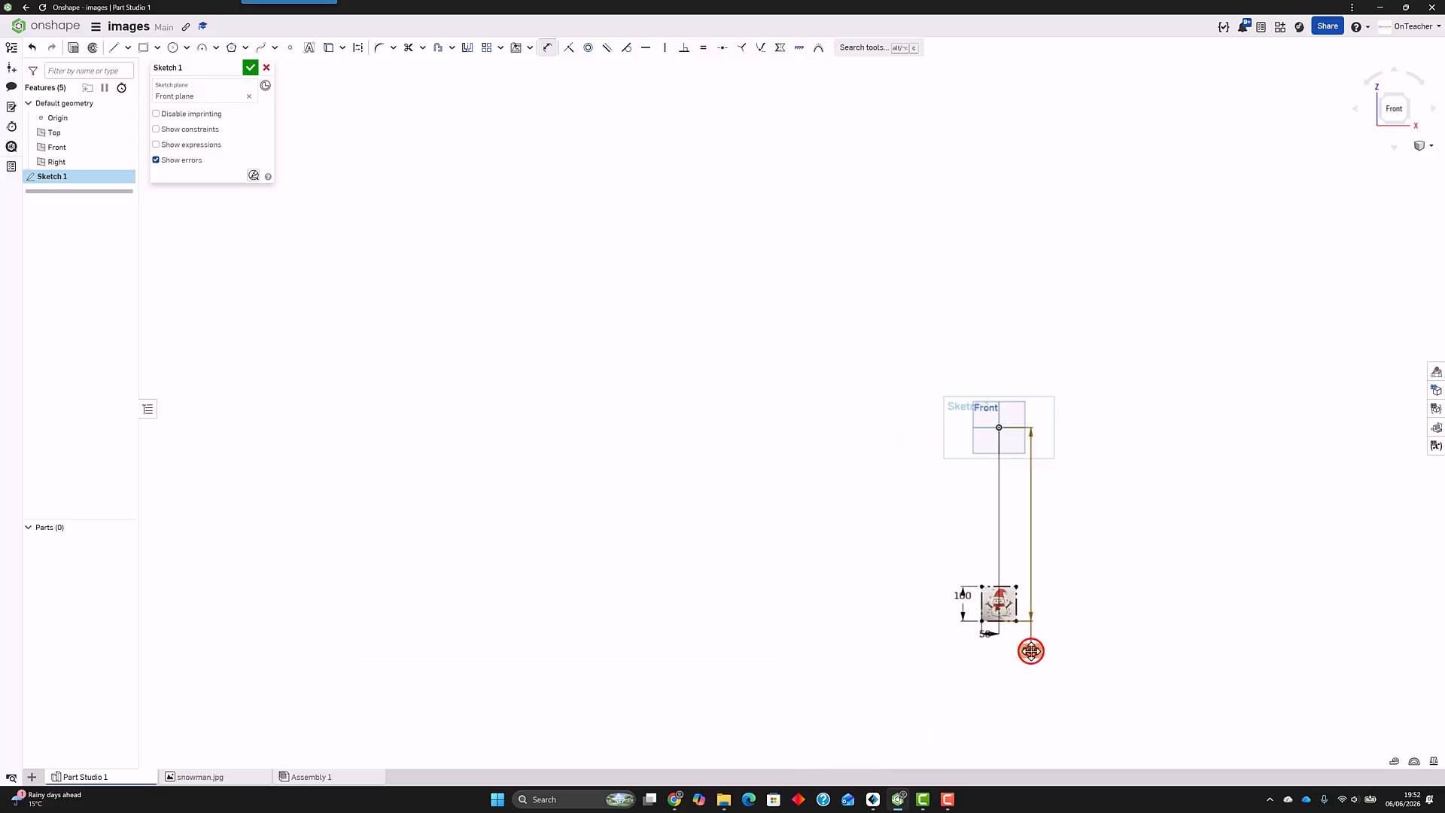
pyautogui.write('50')
pyautogui.press('Return')
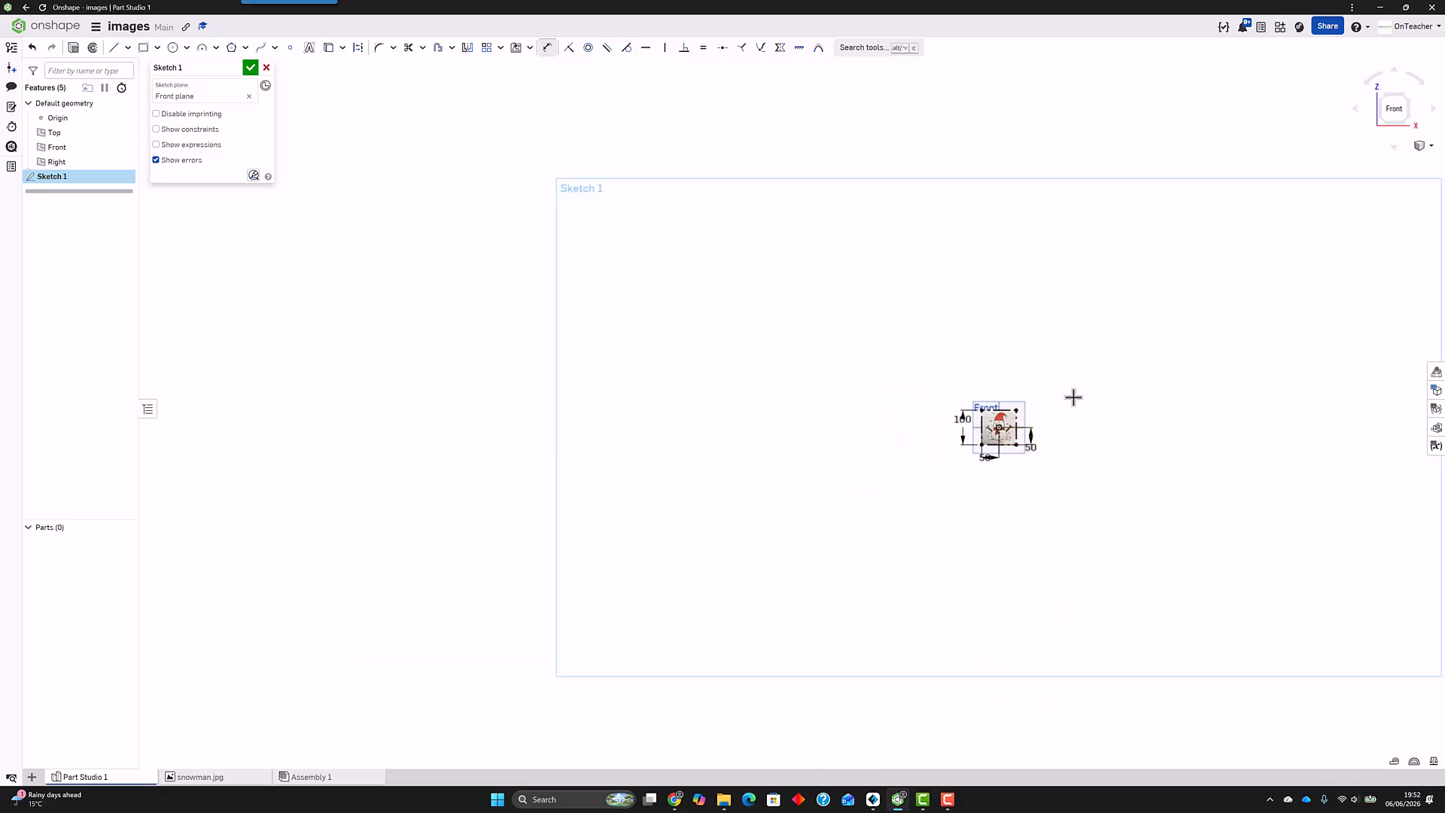
pyautogui.scroll(10, 1083, 425)
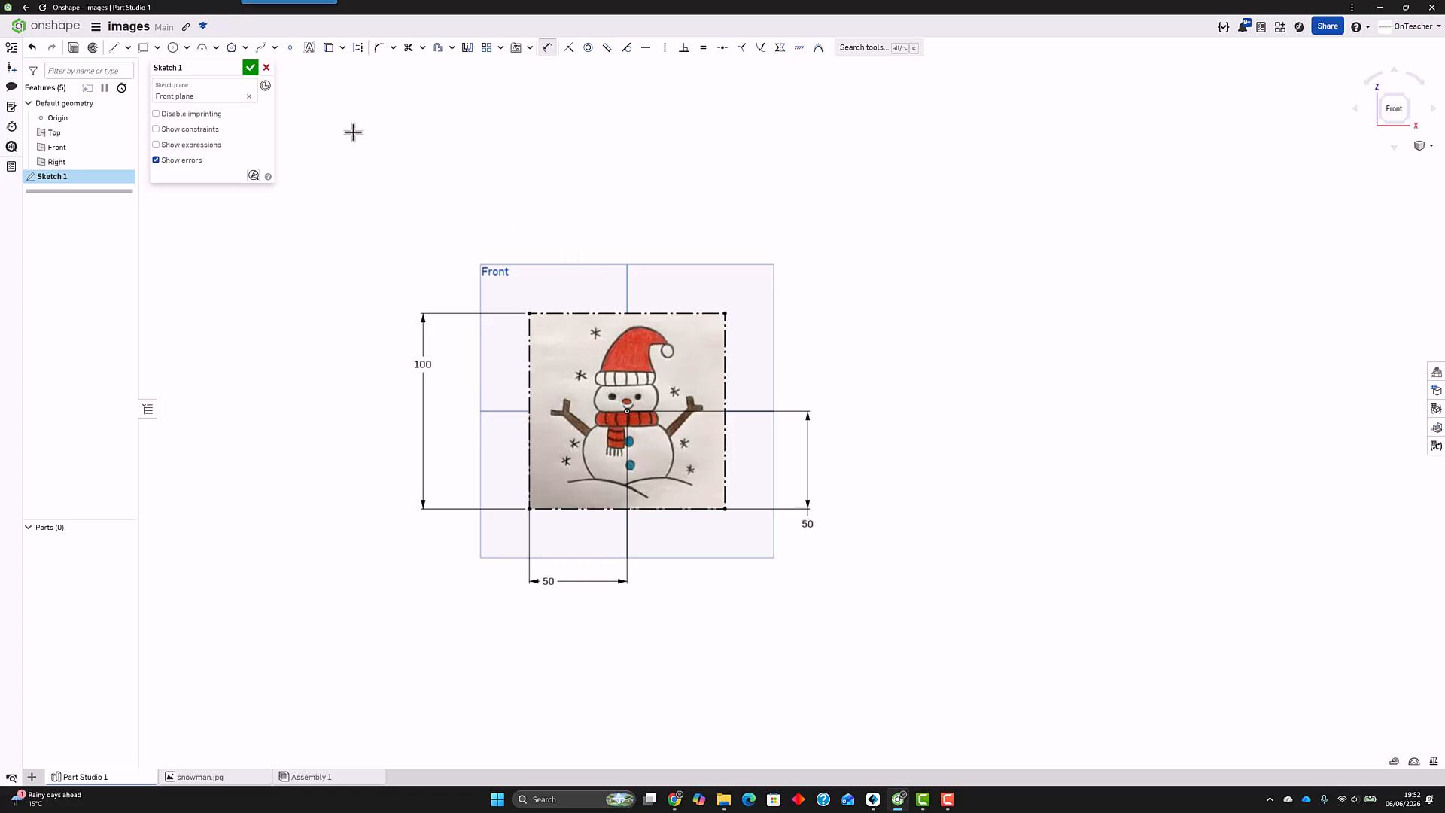
pyautogui.click(250, 70)
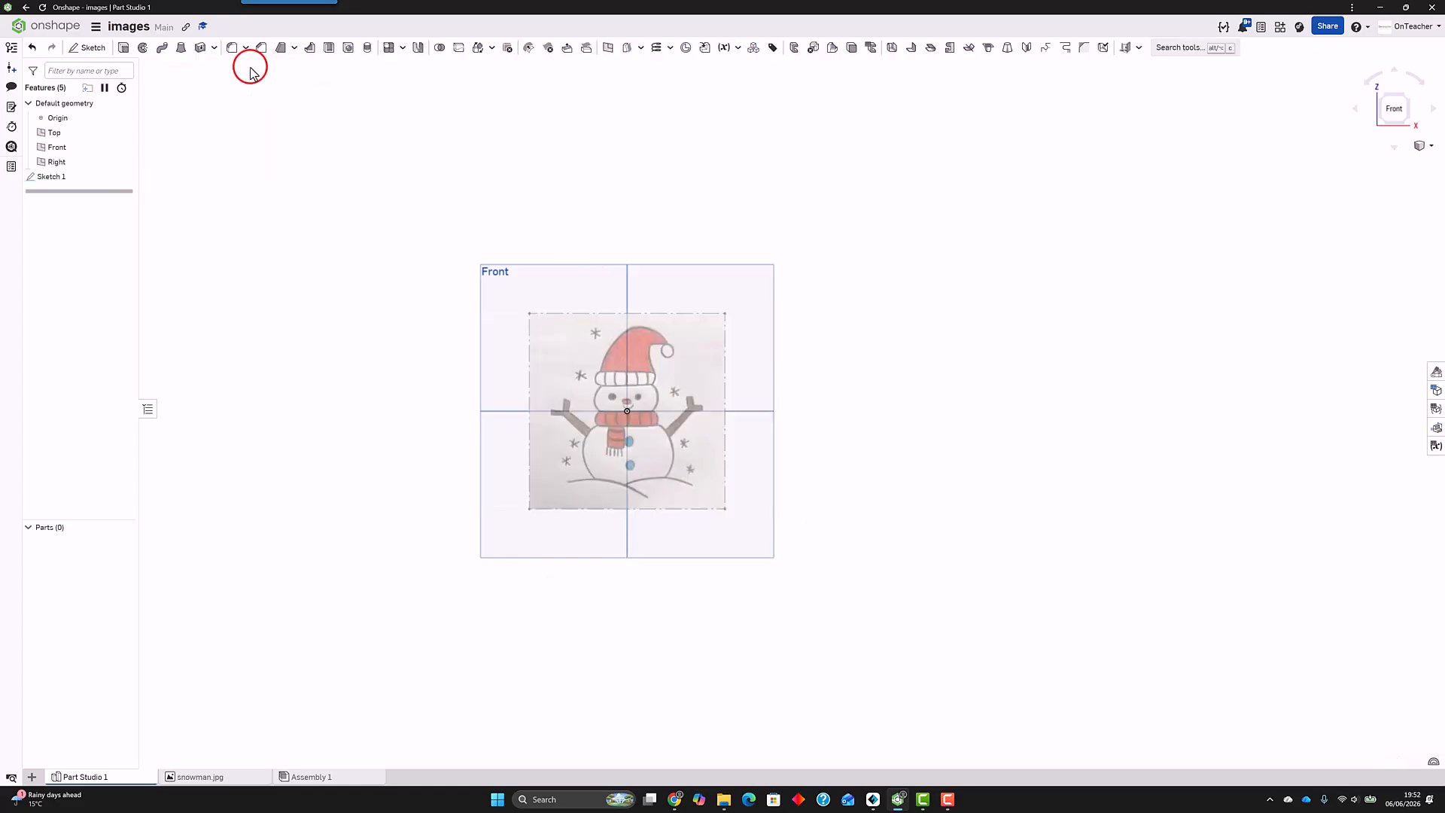
# Step: Start a second sketch on the Front plane, viewed face-on with the snowman image enlarged for tracing
pyautogui.moveTo(997, 339)
pyautogui.mouseDown(button='right')
pyautogui.moveTo(943, 353)
pyautogui.moveTo(961, 345)
pyautogui.moveTo(1023, 377)
pyautogui.moveTo(974, 342)
pyautogui.moveTo(976, 366)
pyautogui.mouseUp(button='right')
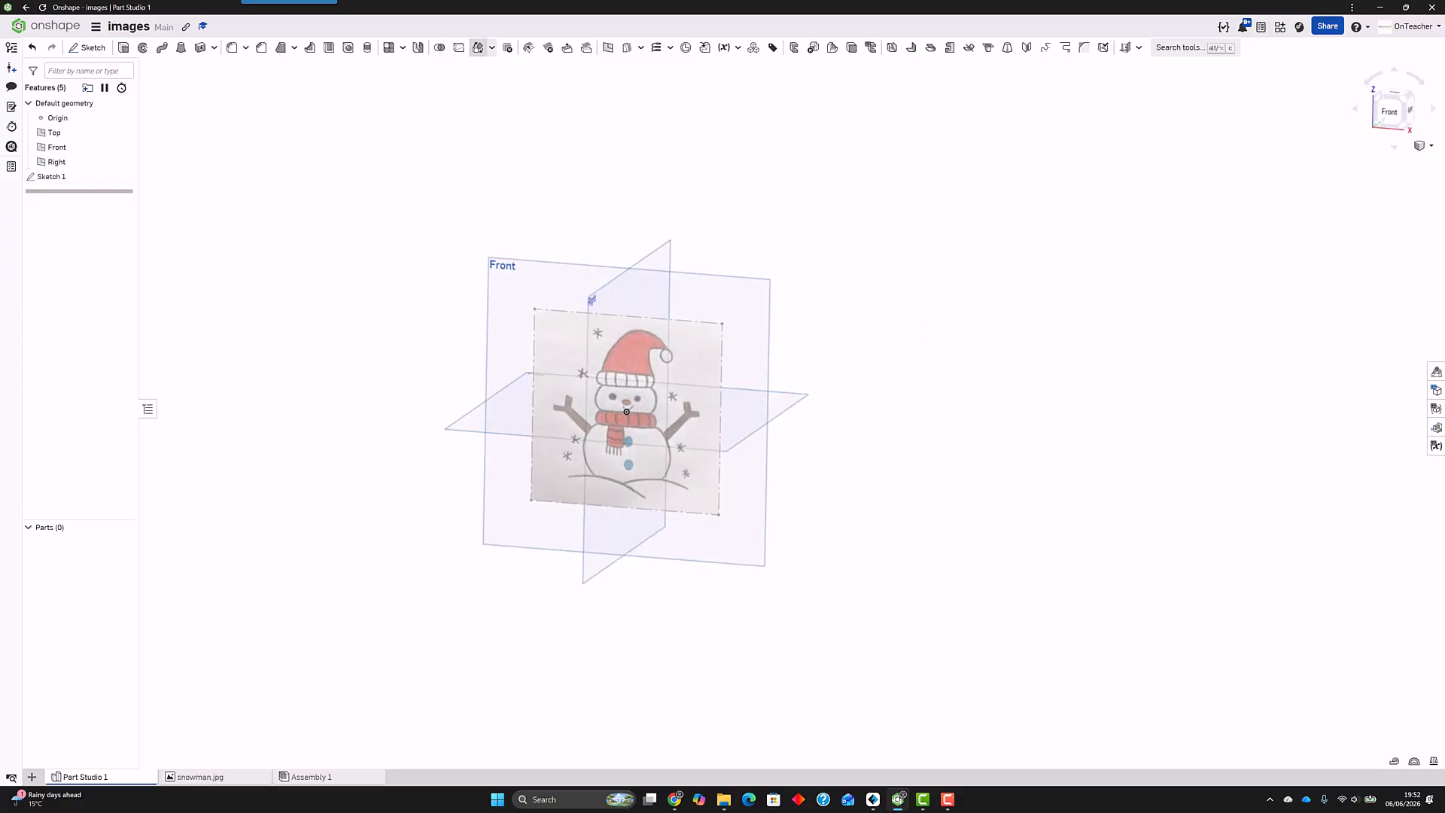
pyautogui.click(88, 48)
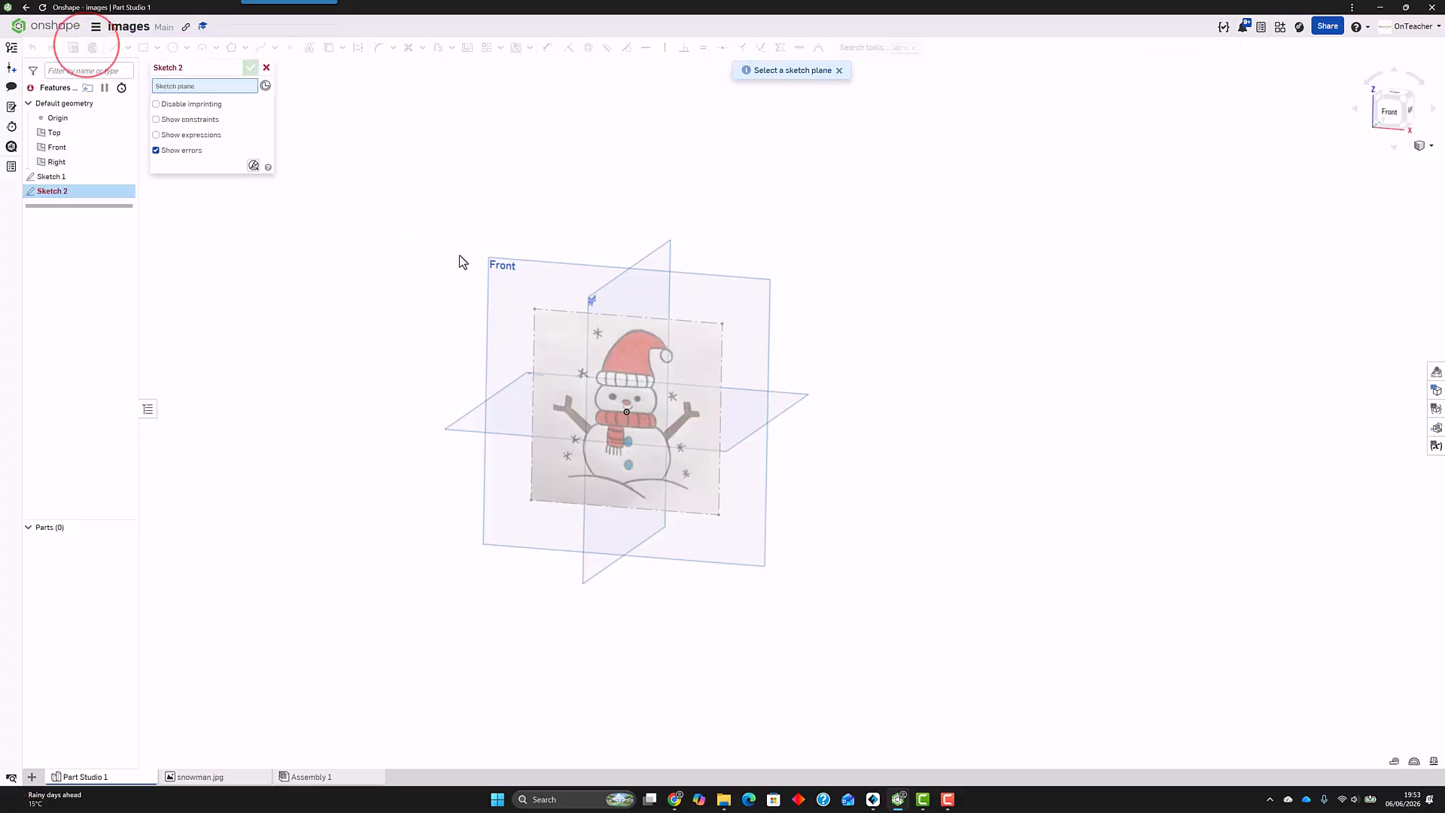
pyautogui.click(500, 265)
pyautogui.press('n')
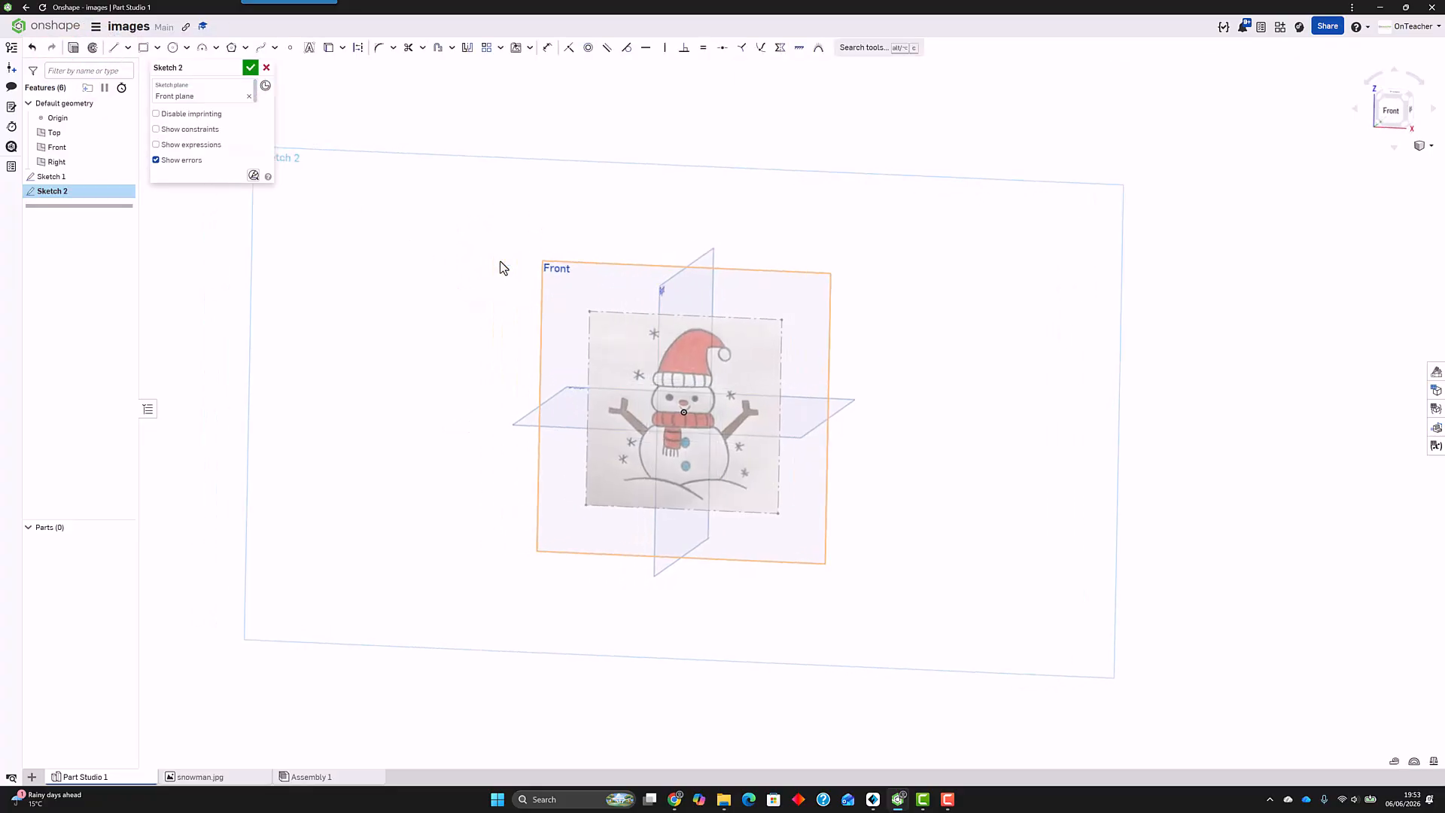
pyautogui.scroll(8, 727, 386)
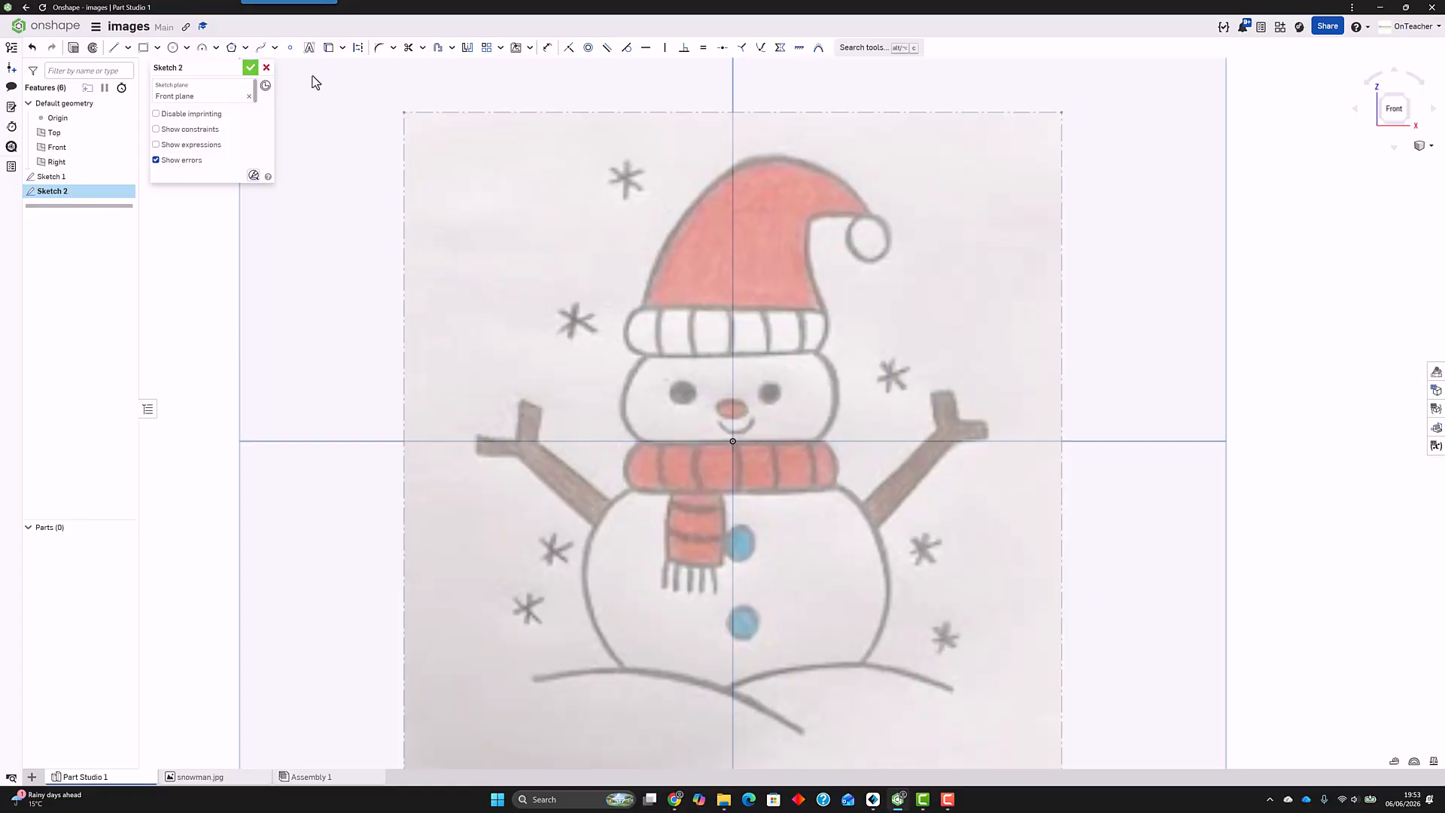
# Step: Trace the snowman's left outline with a spline from the hat's tip over the hat, brim, face, scarf and body to the base
pyautogui.click(260, 50)
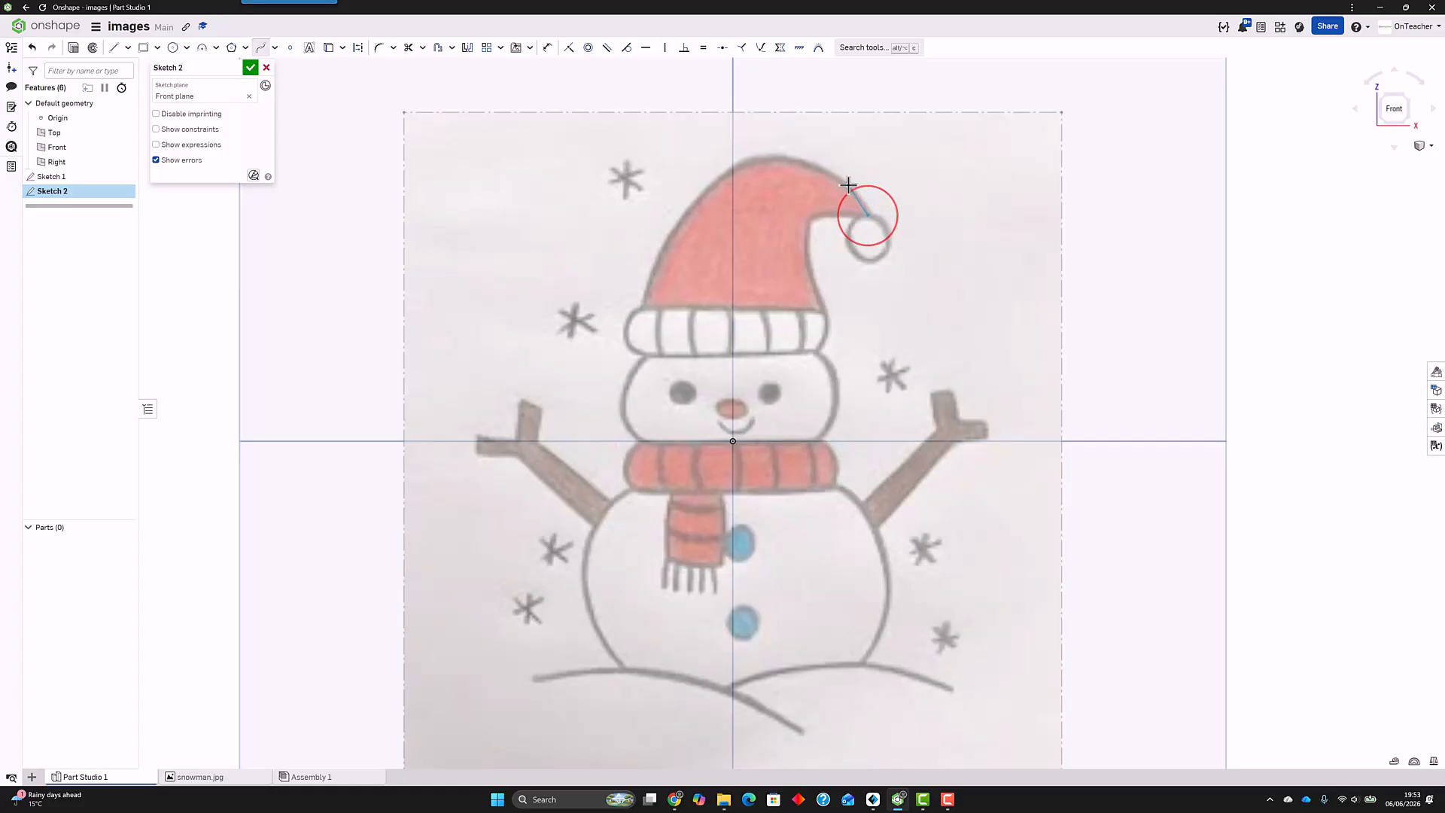
pyautogui.click(847, 183)
pyautogui.click(777, 156)
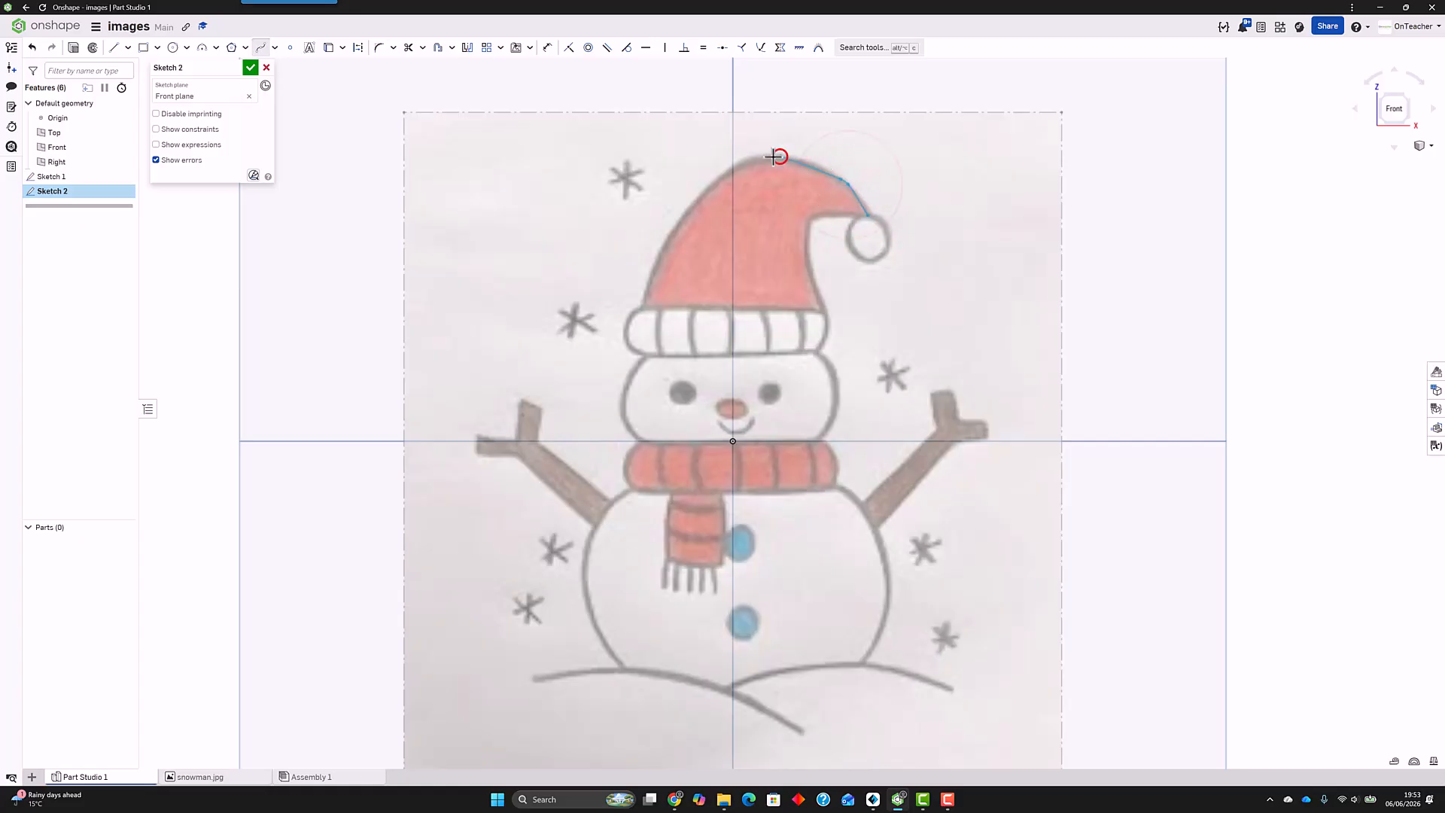
pyautogui.click(729, 172)
pyautogui.click(661, 245)
pyautogui.click(648, 283)
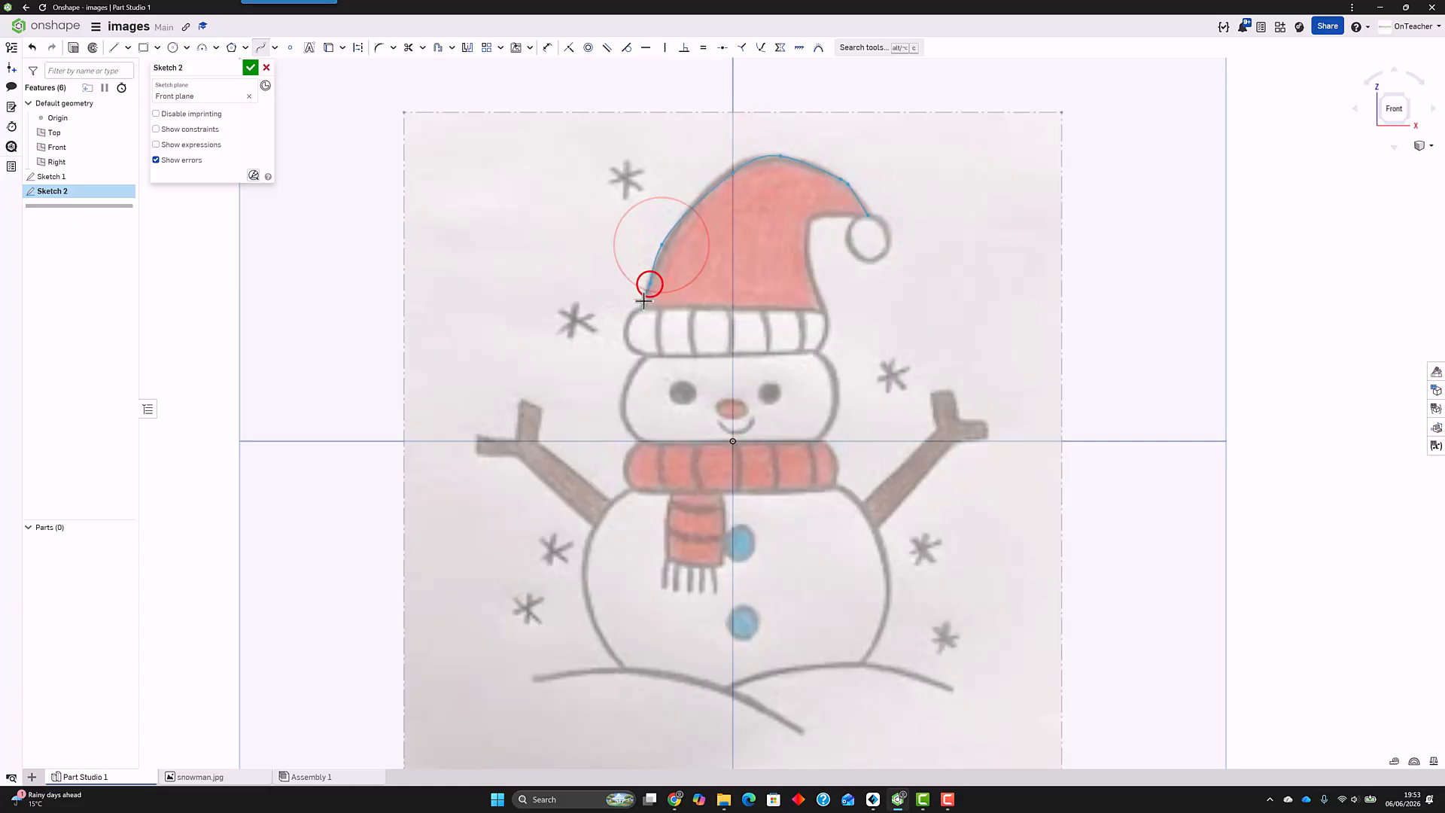
pyautogui.click(642, 306)
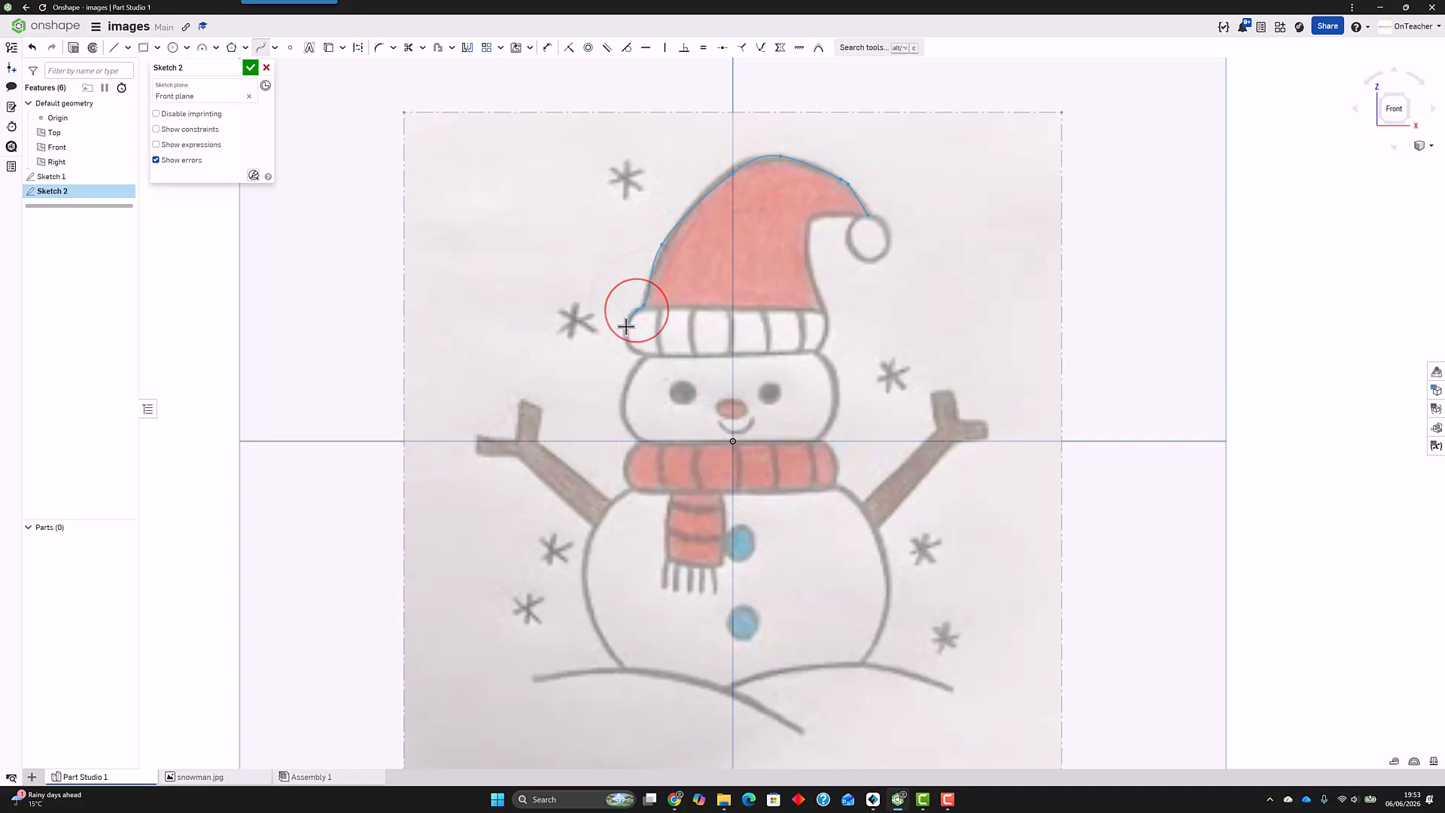
pyautogui.click(628, 343)
pyautogui.click(642, 355)
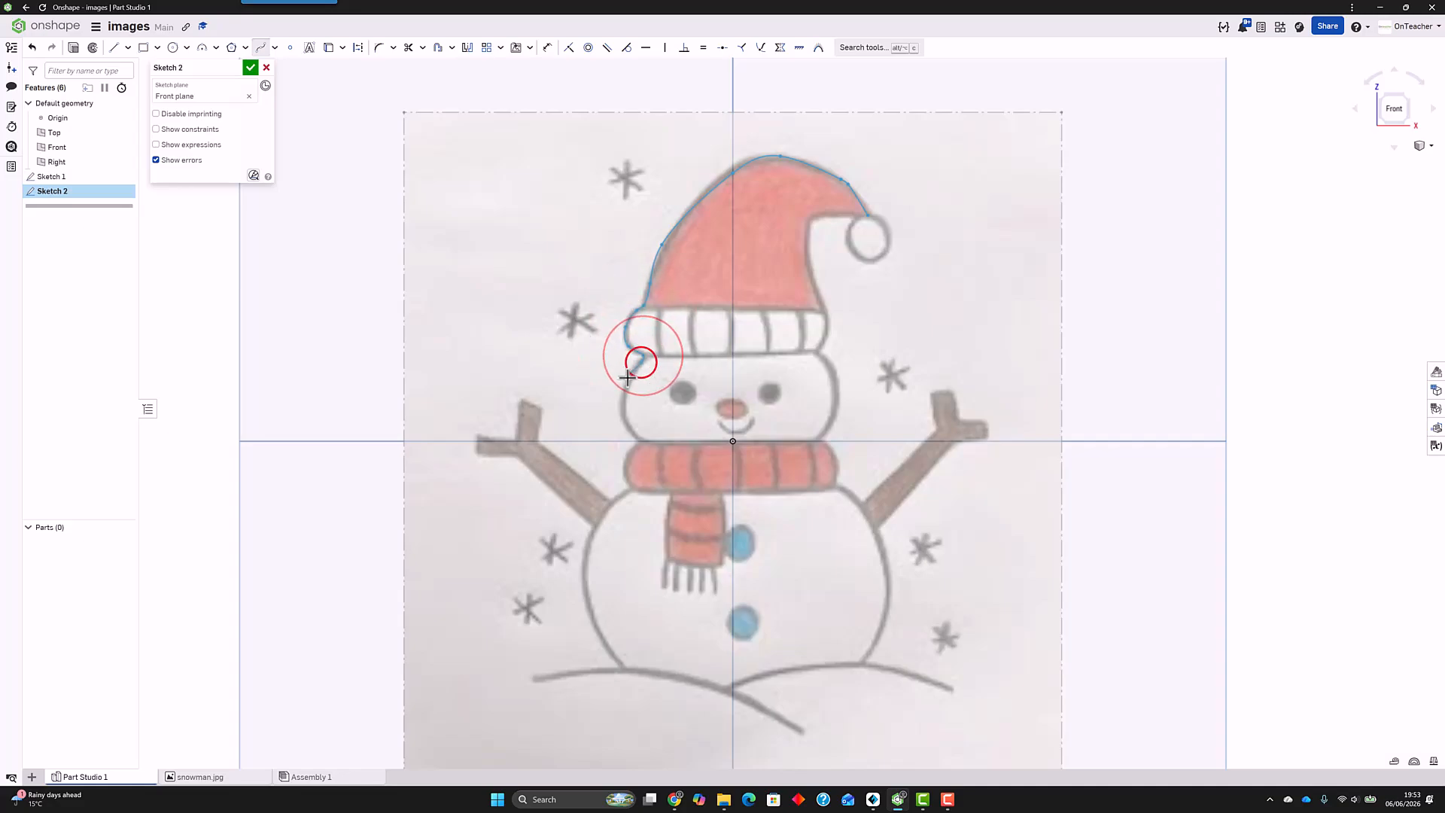
pyautogui.click(627, 377)
pyautogui.click(629, 404)
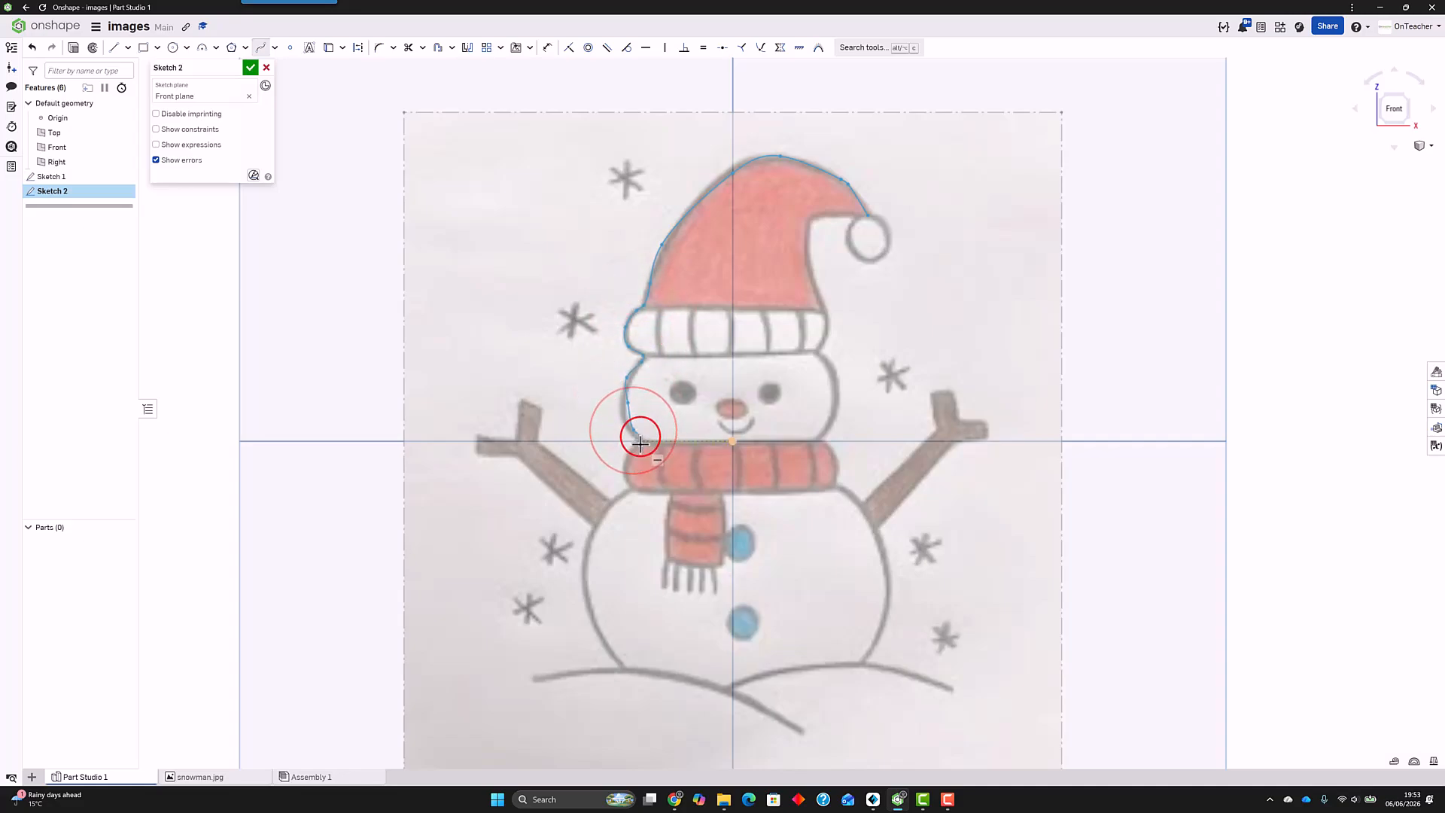
pyautogui.click(630, 459)
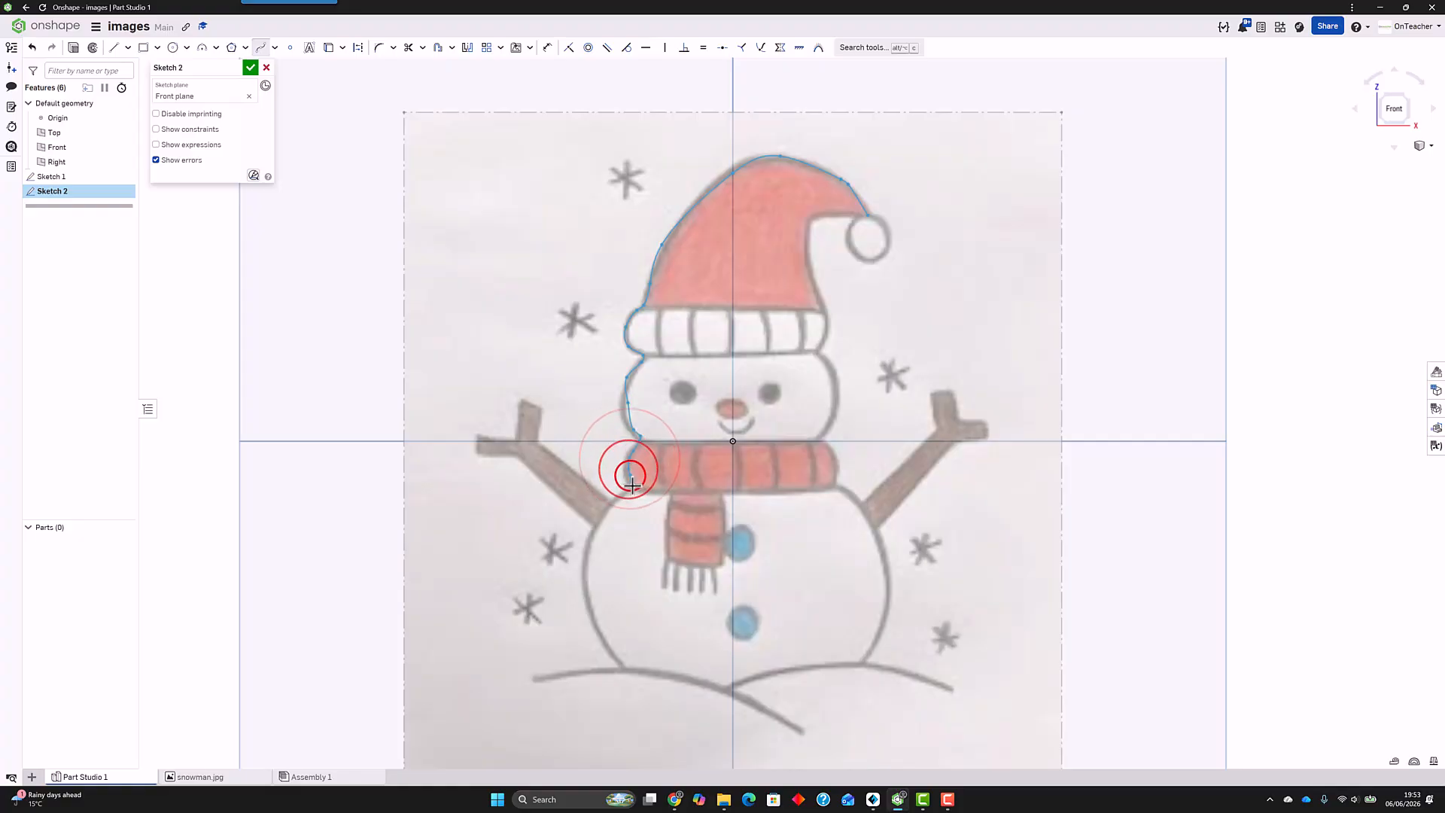
pyautogui.click(634, 488)
pyautogui.click(602, 517)
pyautogui.click(585, 562)
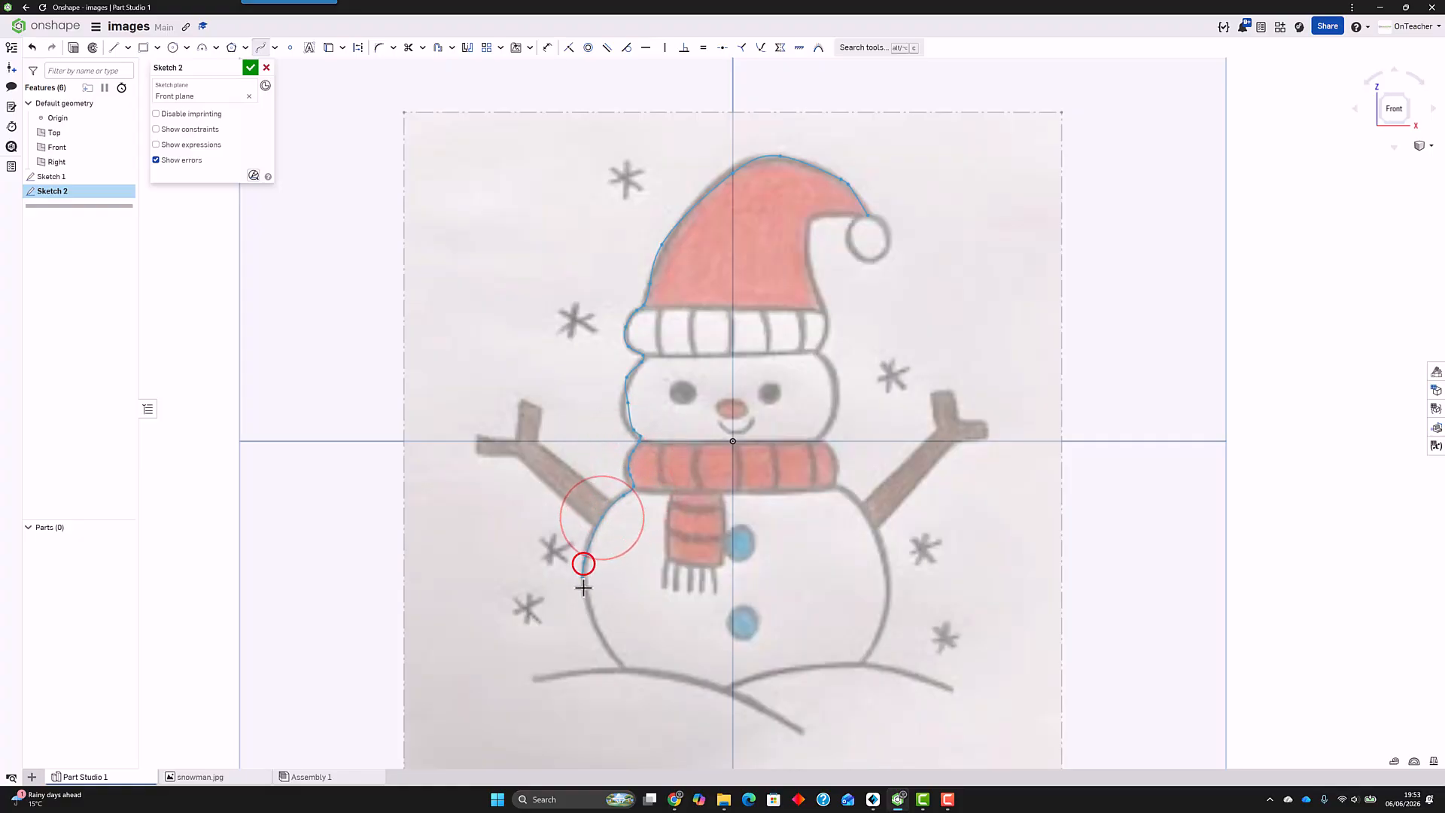
pyautogui.click(590, 607)
pyautogui.doubleClick(624, 671)
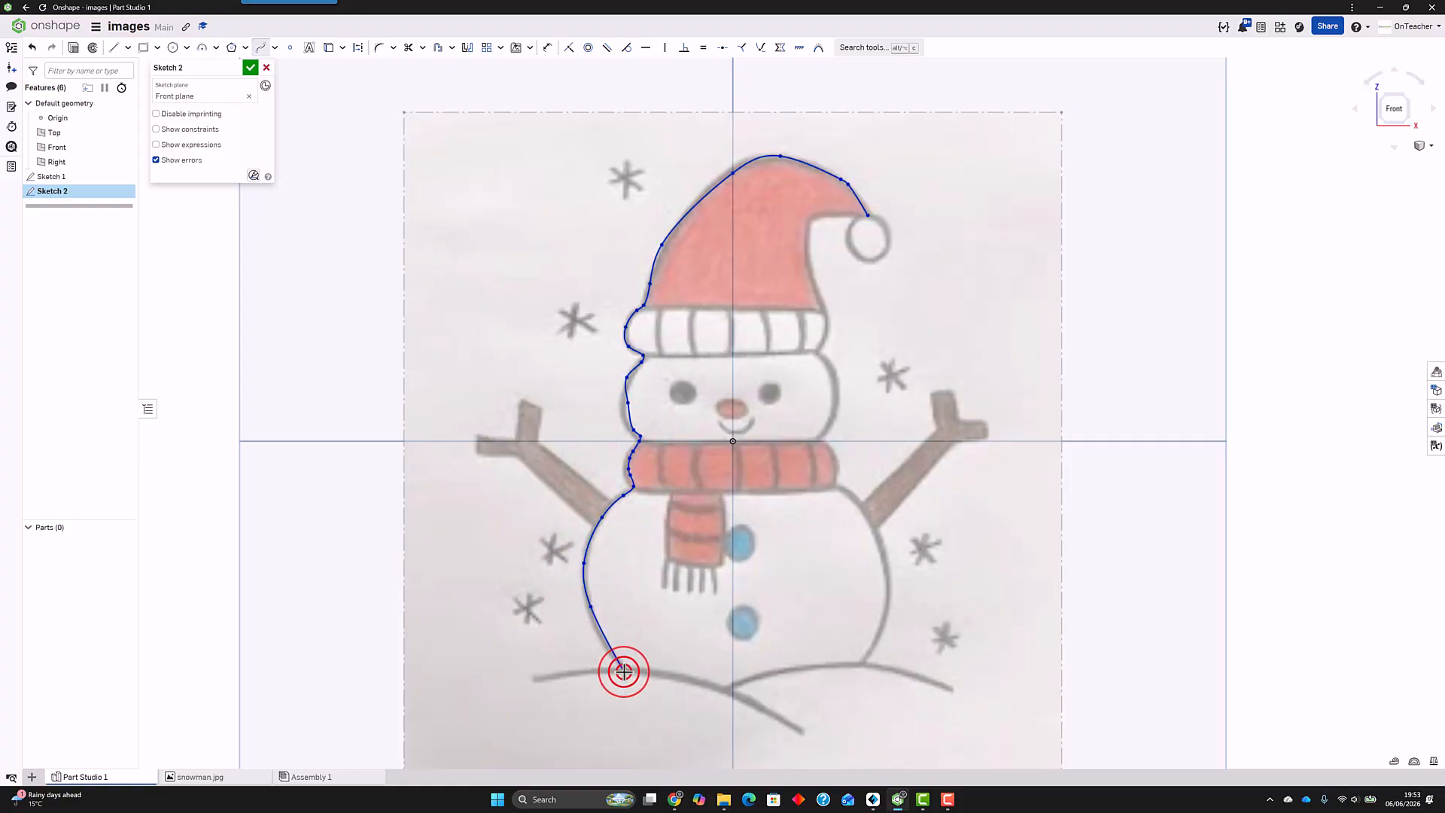
pyautogui.click(623, 670)
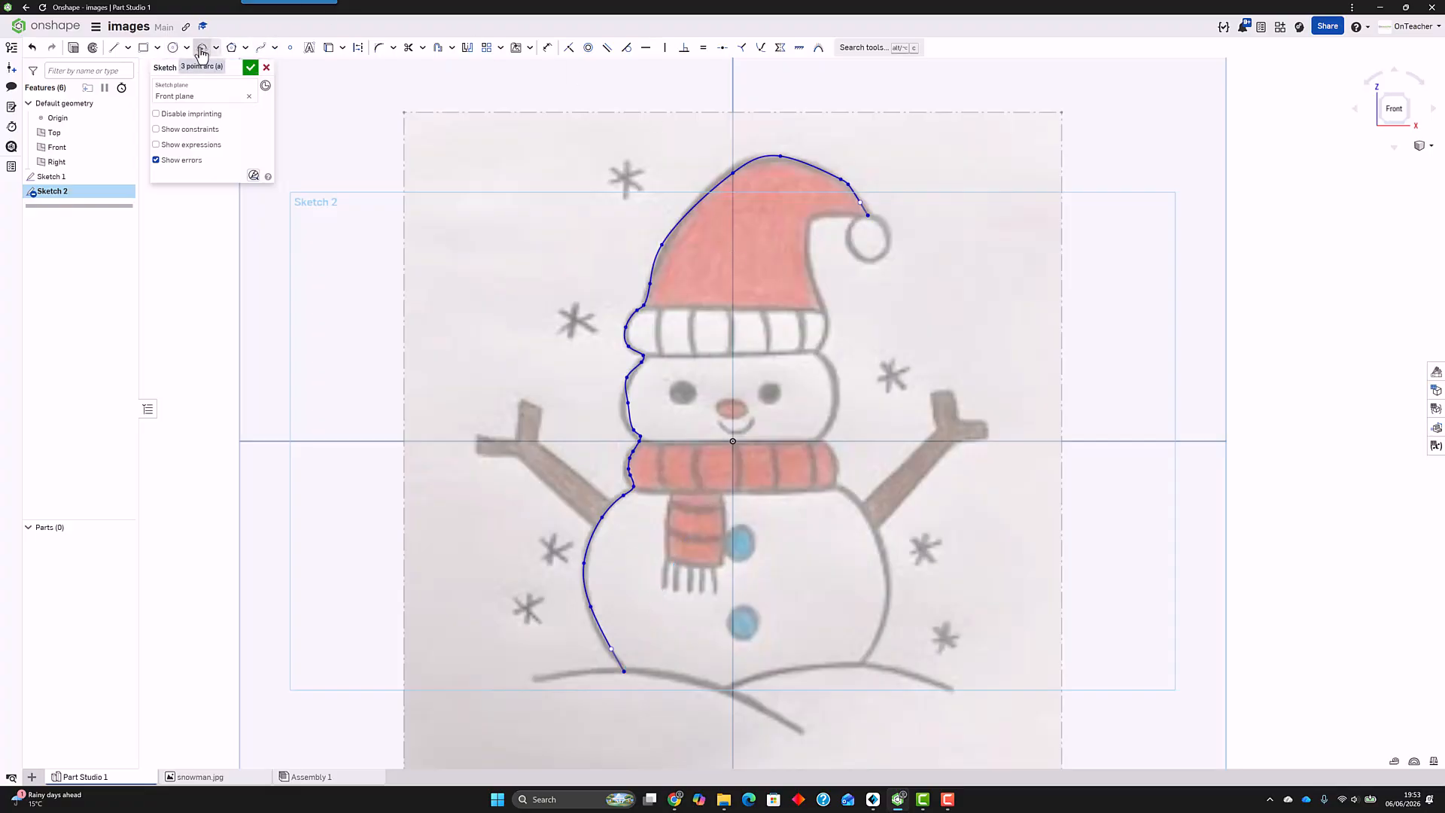
# Step: Trace the snowman's right outline with a spline from the hat's tip to the base, and close the profile with a straight bottom segment
pyautogui.click(261, 47)
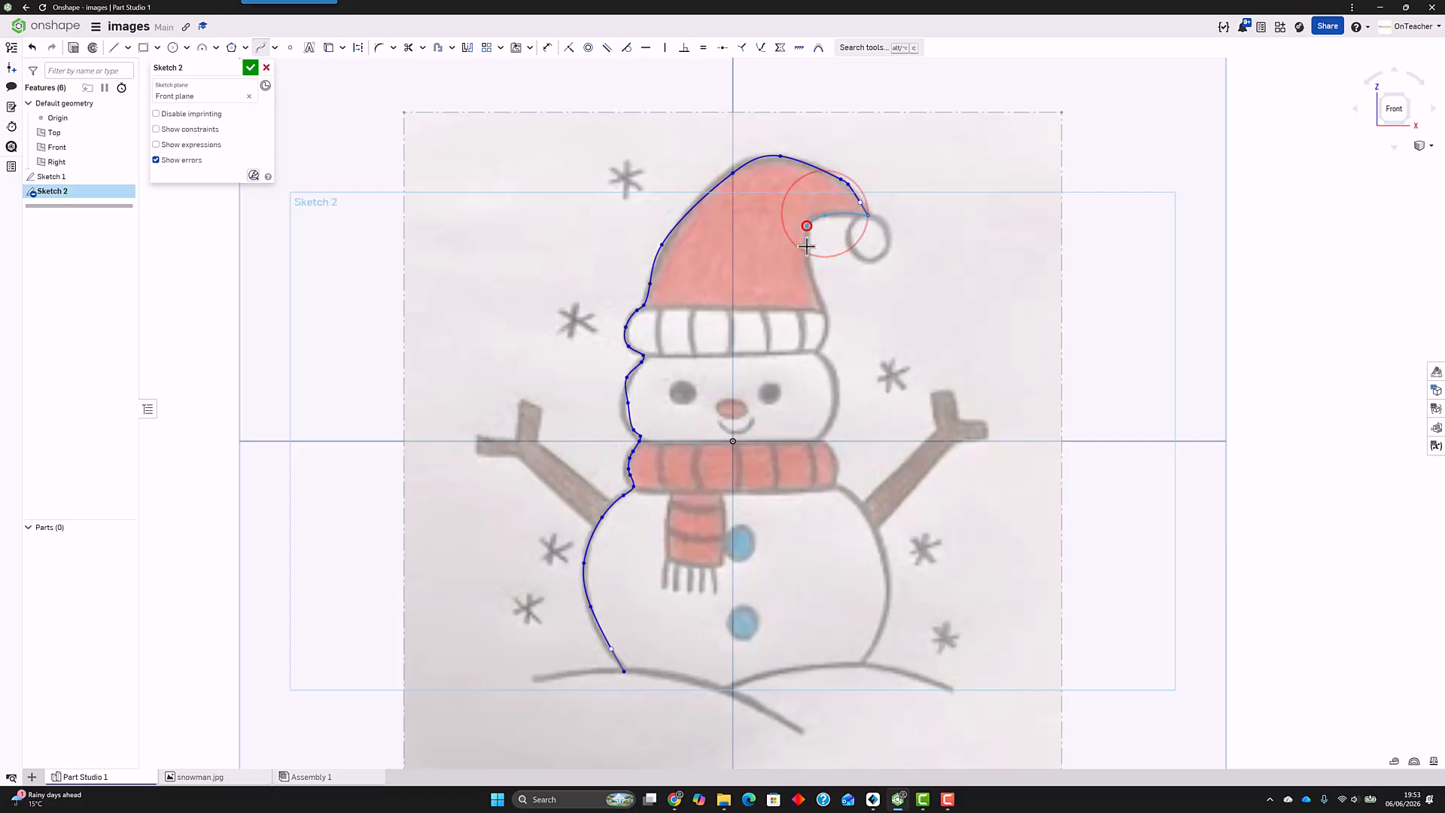
pyautogui.click(807, 225)
pyautogui.click(815, 279)
pyautogui.click(825, 315)
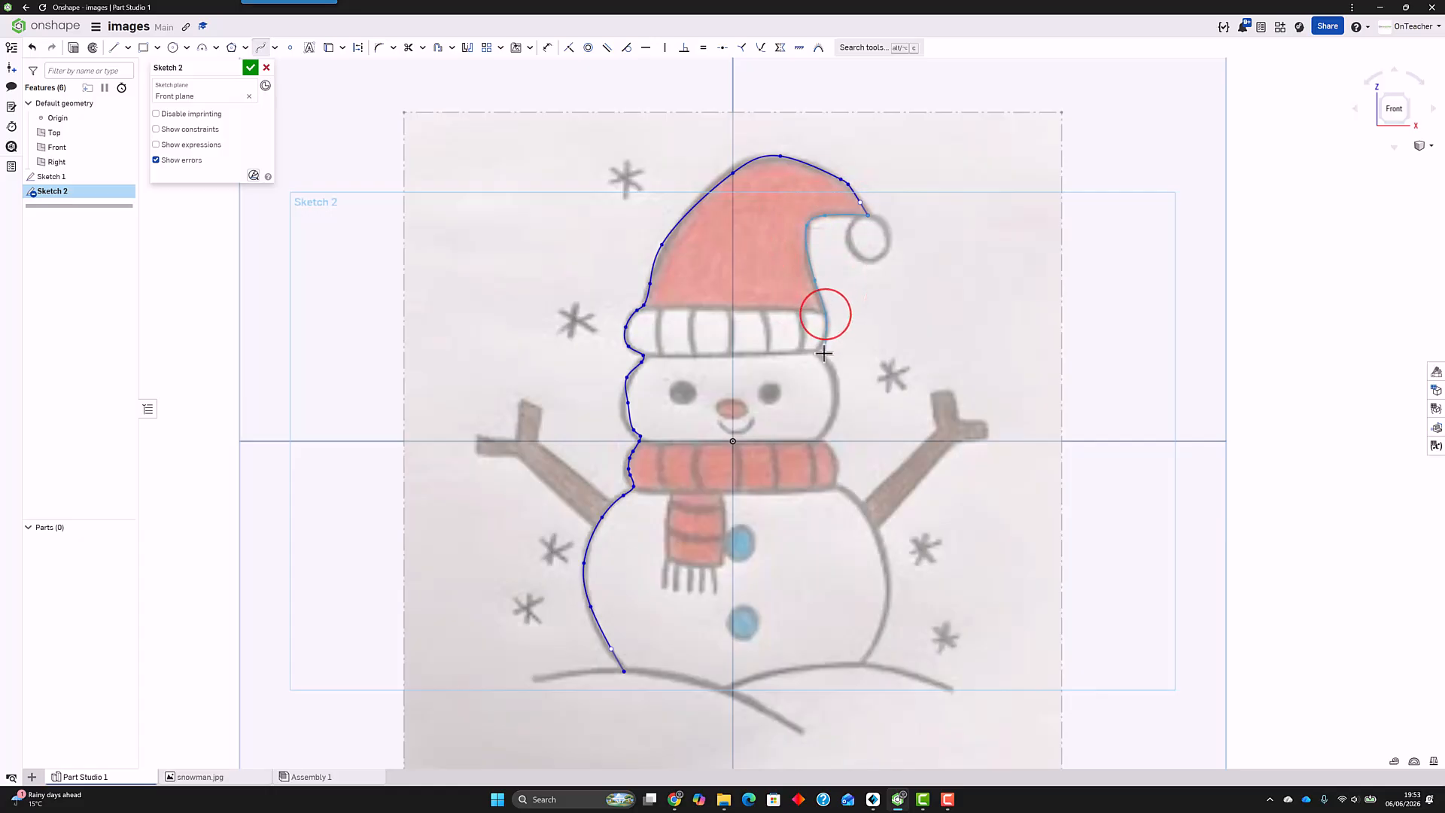
pyautogui.click(829, 332)
pyautogui.click(819, 347)
pyautogui.click(833, 374)
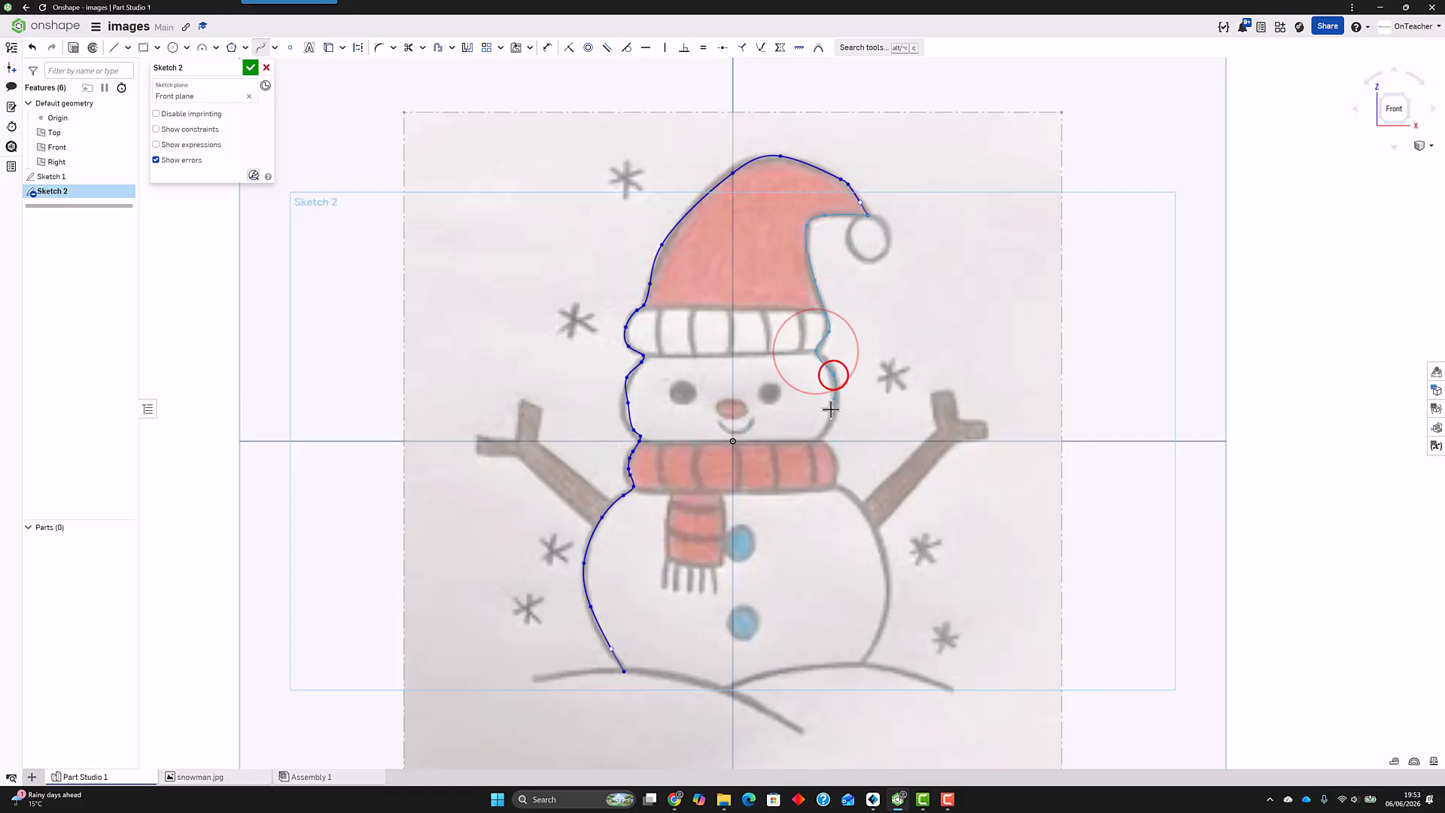
pyautogui.click(829, 411)
pyautogui.click(817, 440)
pyautogui.click(833, 451)
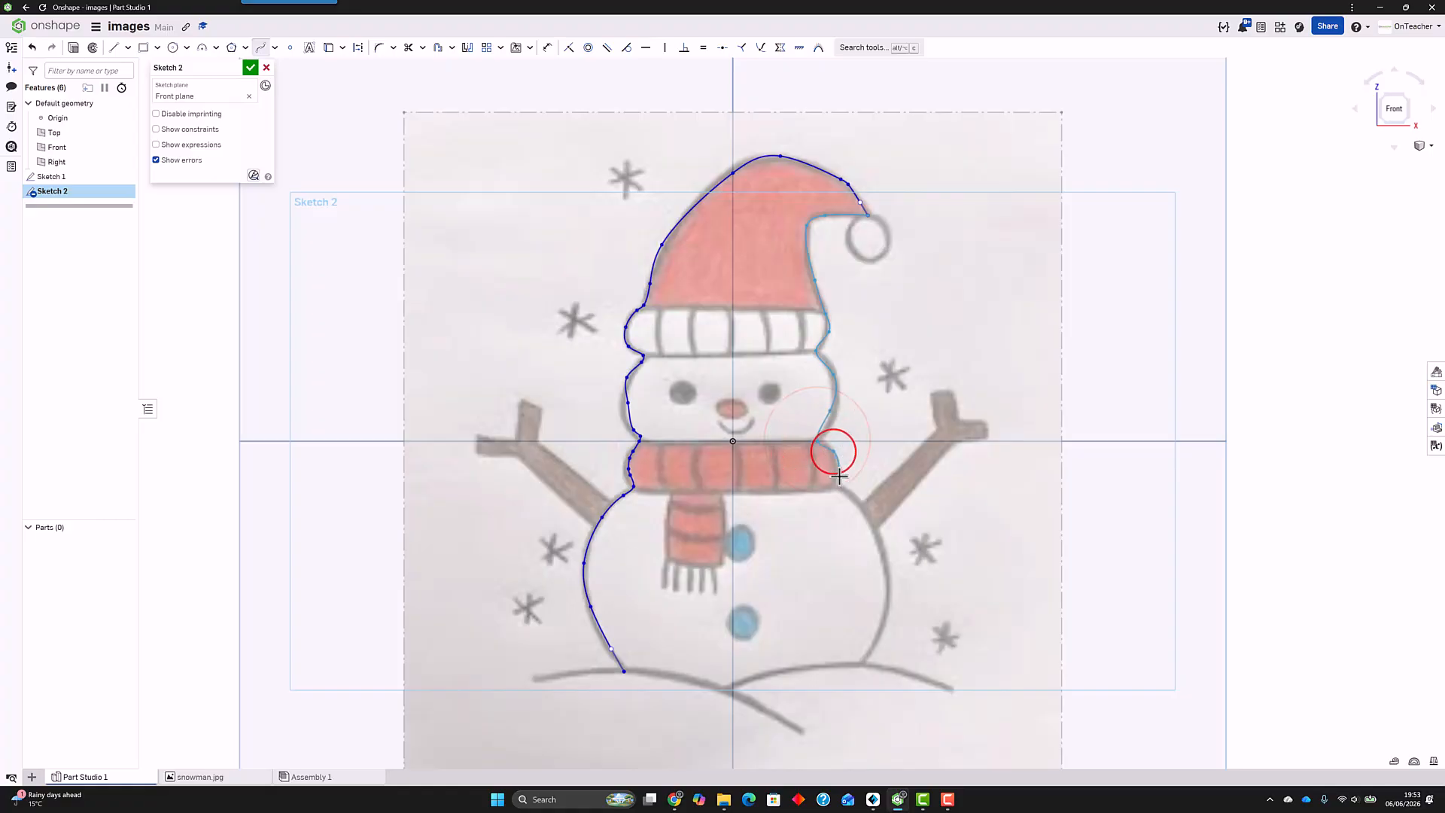
pyautogui.click(837, 476)
pyautogui.click(858, 498)
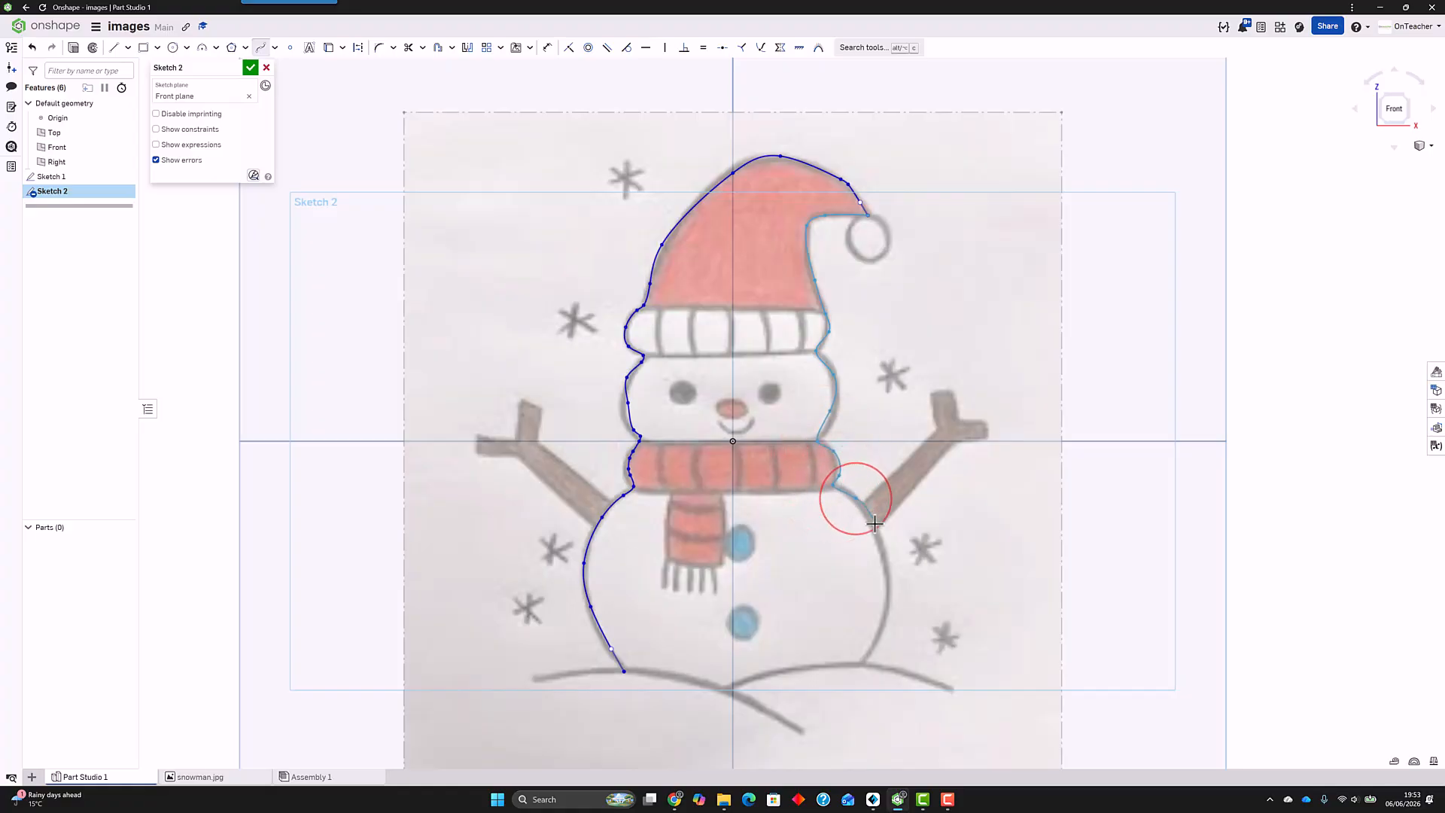
pyautogui.click(873, 523)
pyautogui.click(886, 577)
pyautogui.click(880, 617)
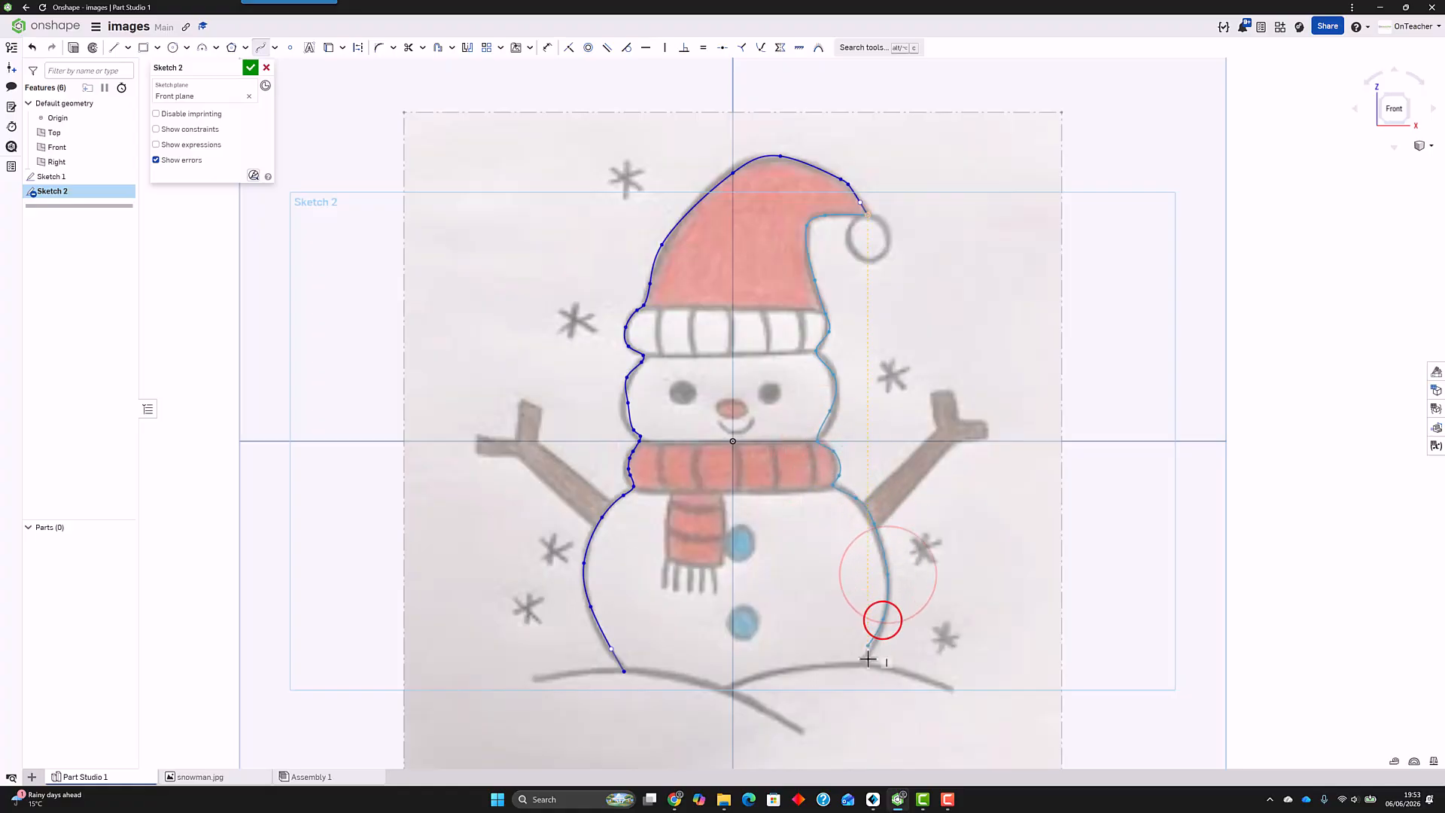
pyautogui.doubleClick(853, 672)
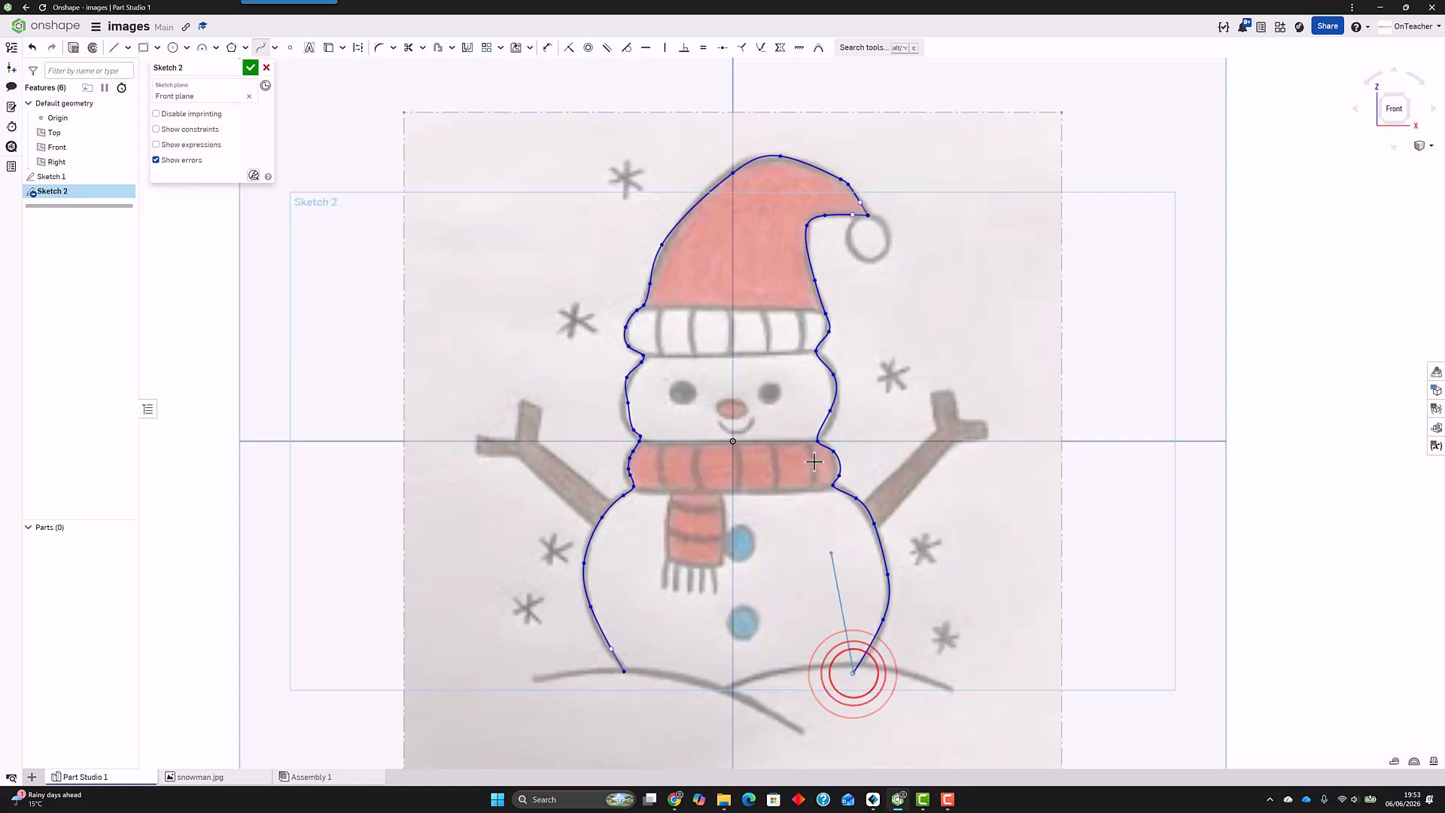
pyautogui.doubleClick(624, 672)
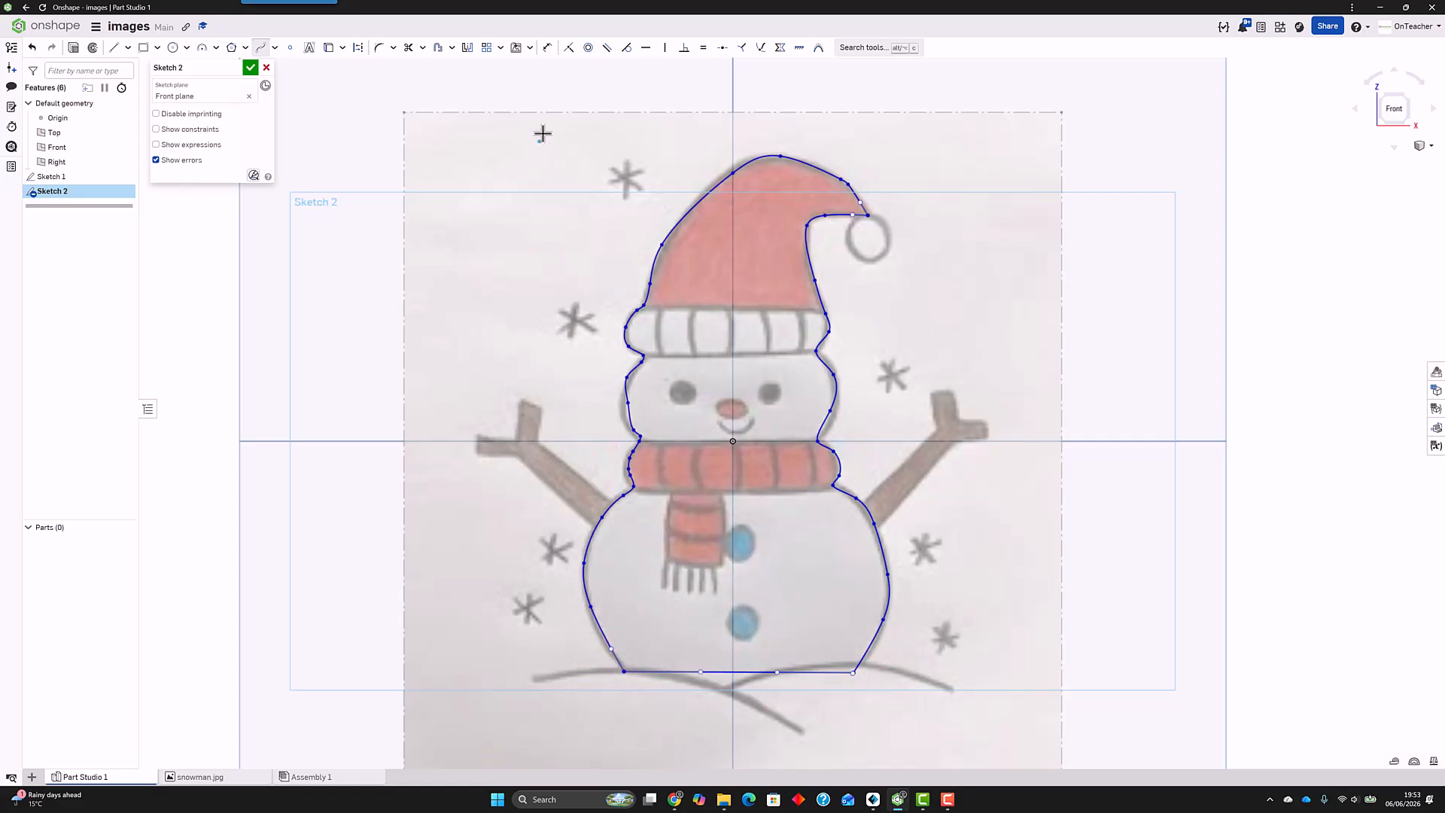
# Step: Apply a Fix constraint to the entire snowman outline and finish the sketch
pyautogui.moveTo(474, 69); pyautogui.dragTo(1072, 768)
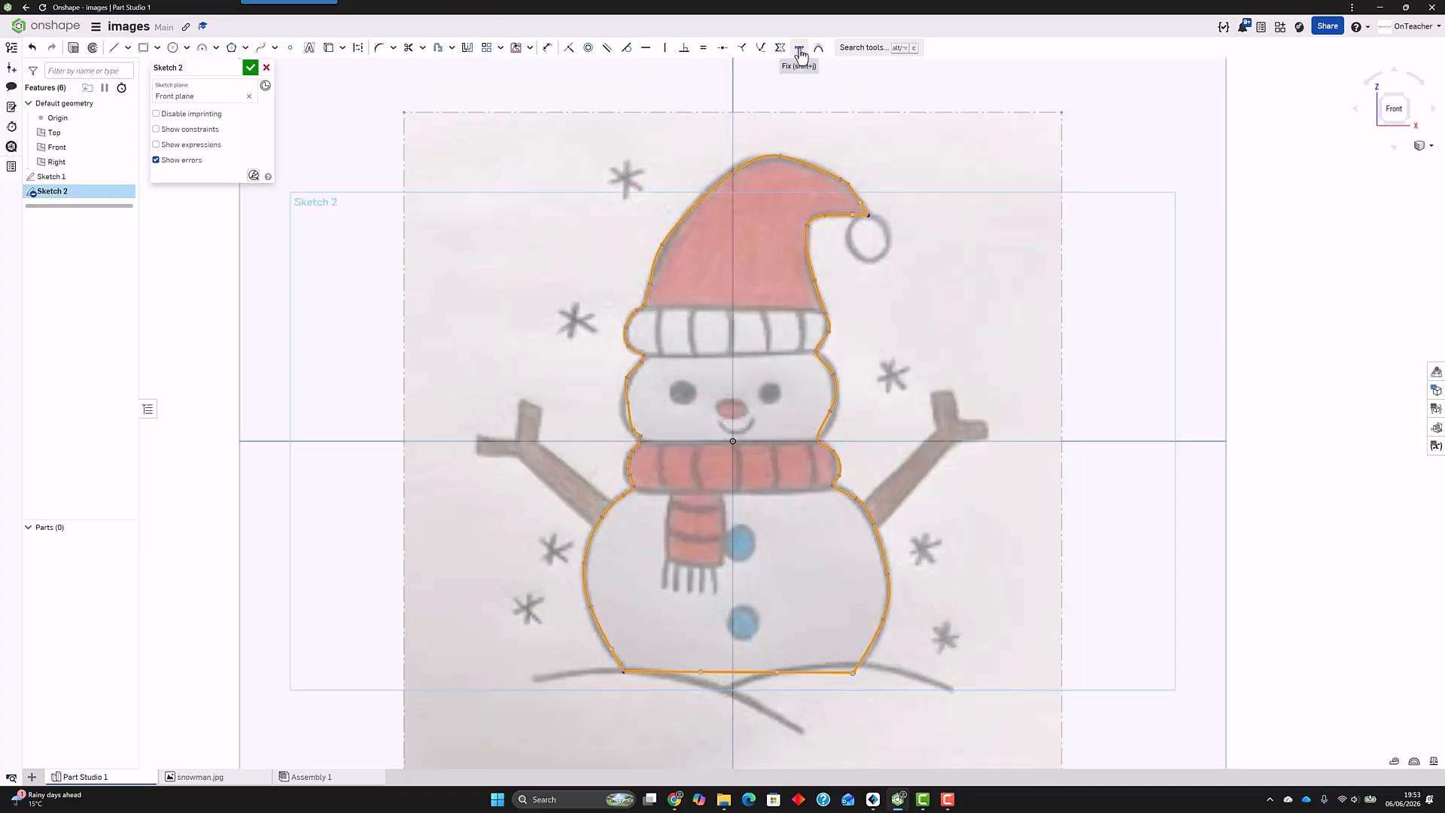
pyautogui.click(800, 50)
pyautogui.click(251, 67)
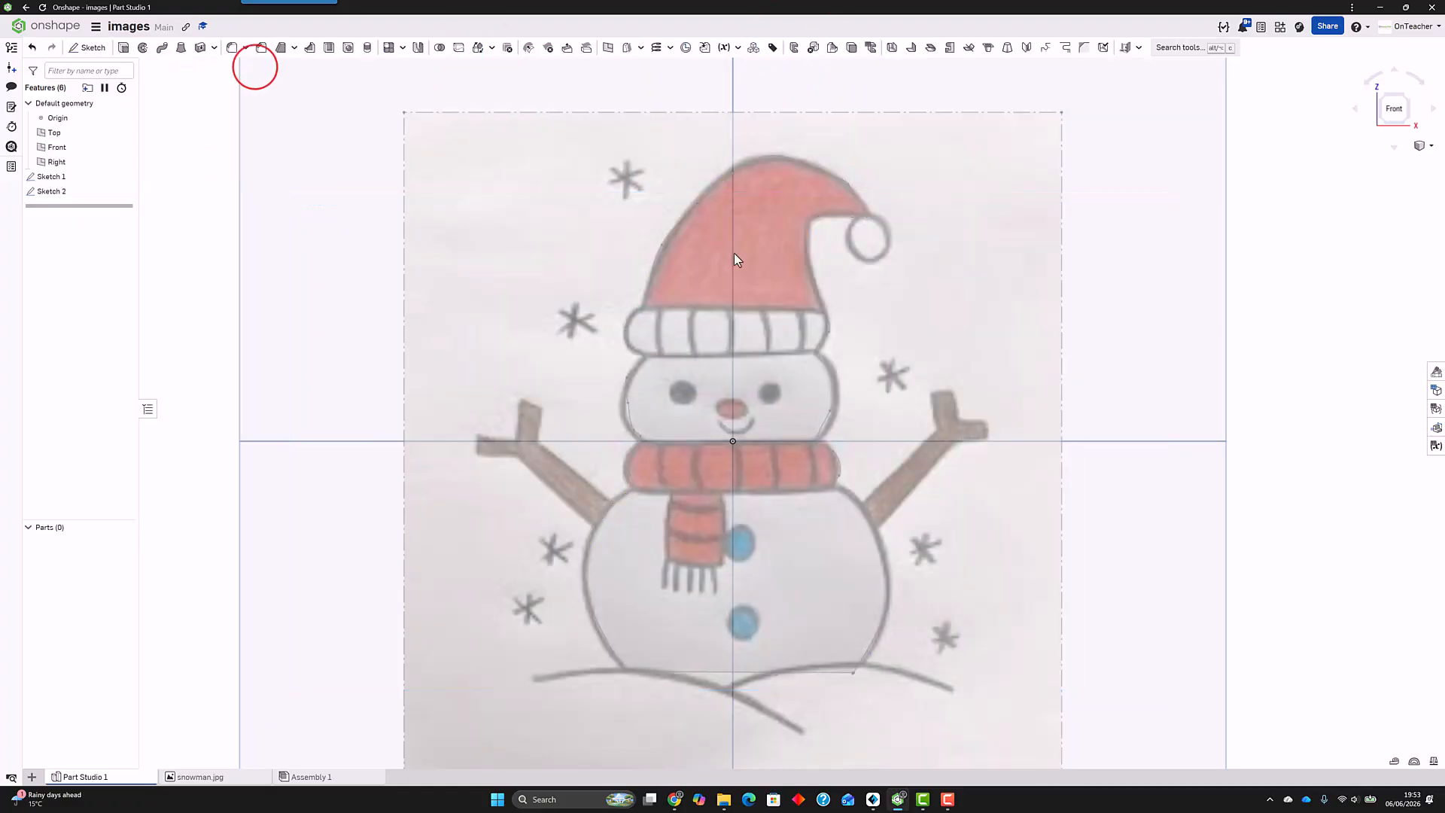
# Step: Extrude the closed snowman outline of Sketch 2 as a new solid part with a blind end condition
pyautogui.moveTo(734, 253); pyautogui.dragTo(723, 289, button='right')
pyautogui.click(123, 48)
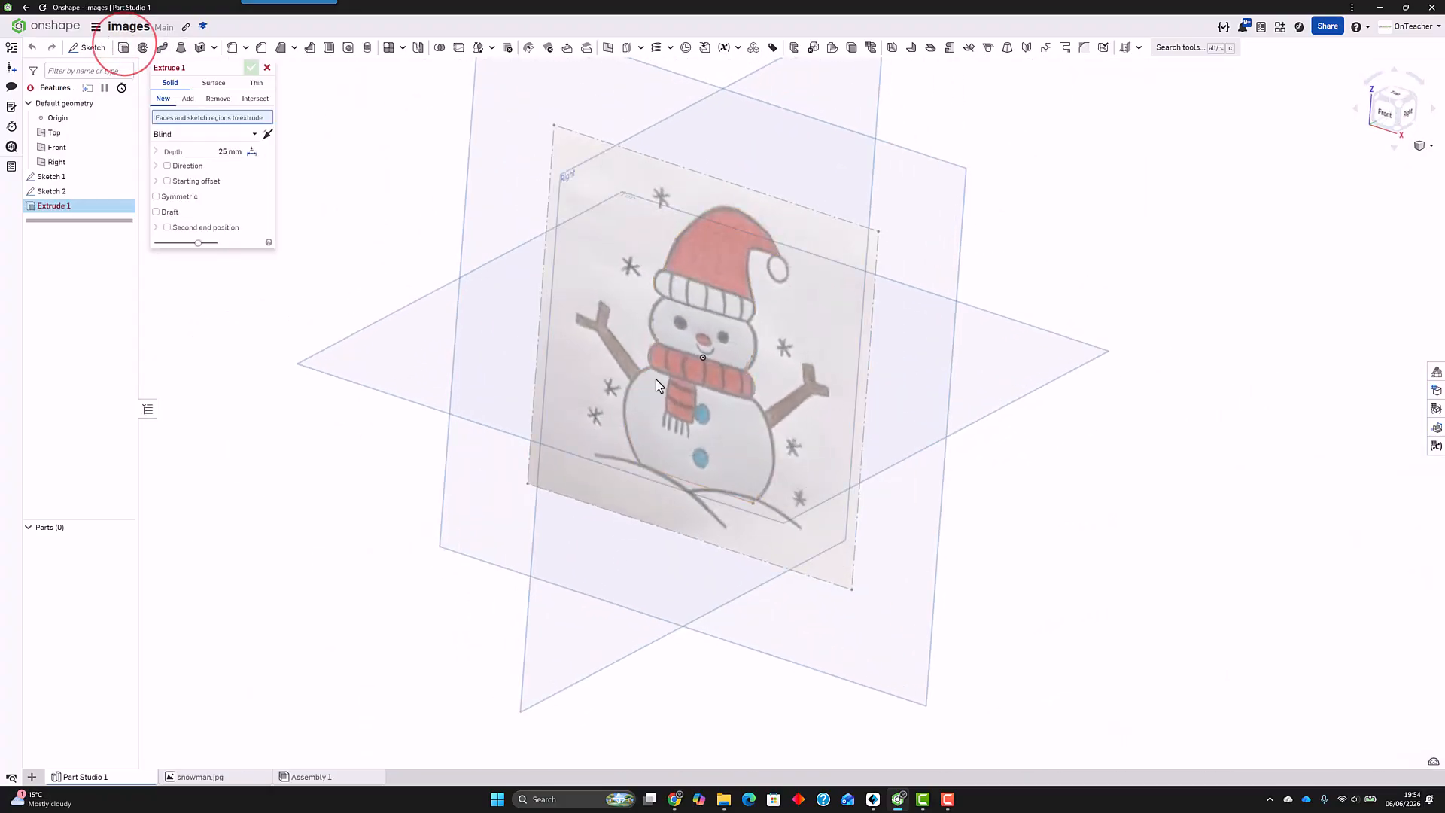
pyautogui.click(35, 192)
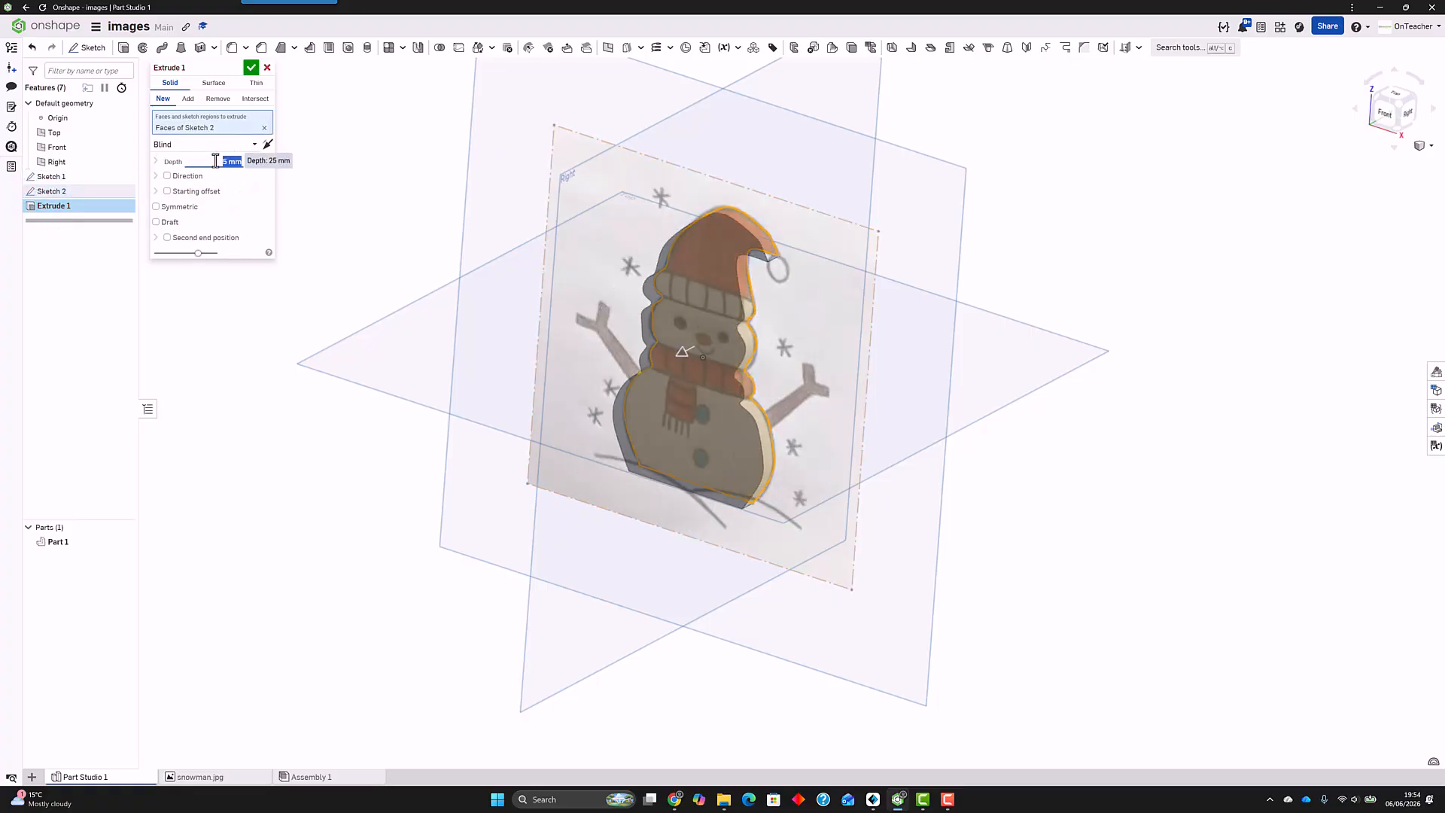
pyautogui.click(254, 68)
pyautogui.moveTo(552, 351); pyautogui.dragTo(631, 329, button='right')
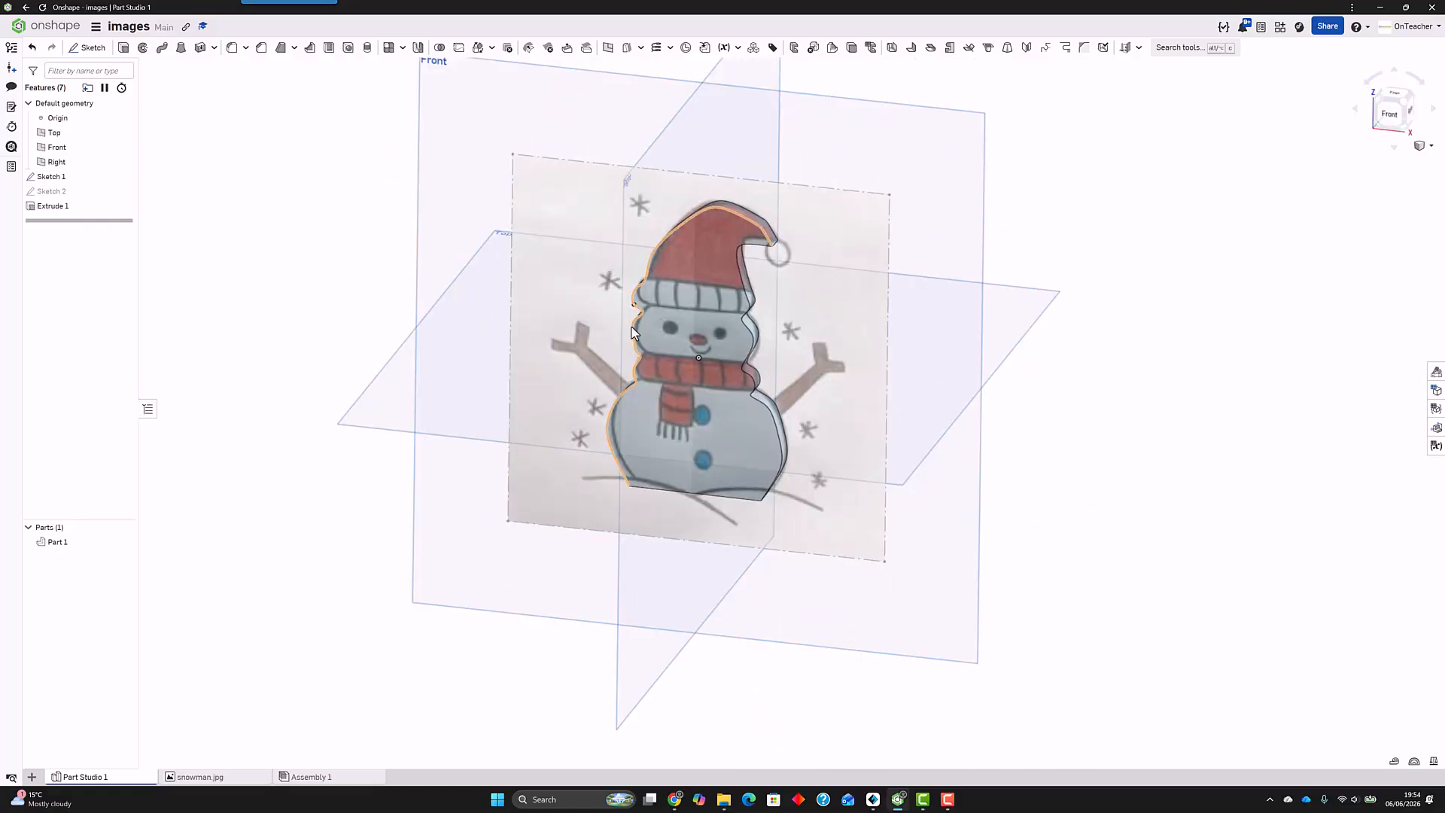